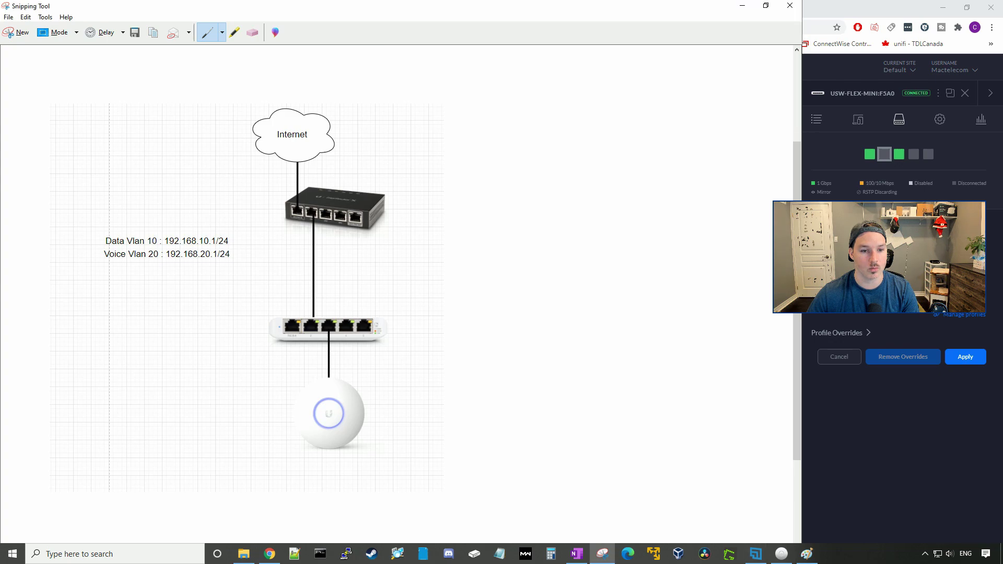
# Step: Draw a red circle around the cable linking the router and the switch on the diagram
pyautogui.moveTo(300, 256)
pyautogui.mouseDown()
pyautogui.moveTo(335, 254)
pyautogui.moveTo(310, 273)
pyautogui.moveTo(300, 263)
pyautogui.mouseUp()
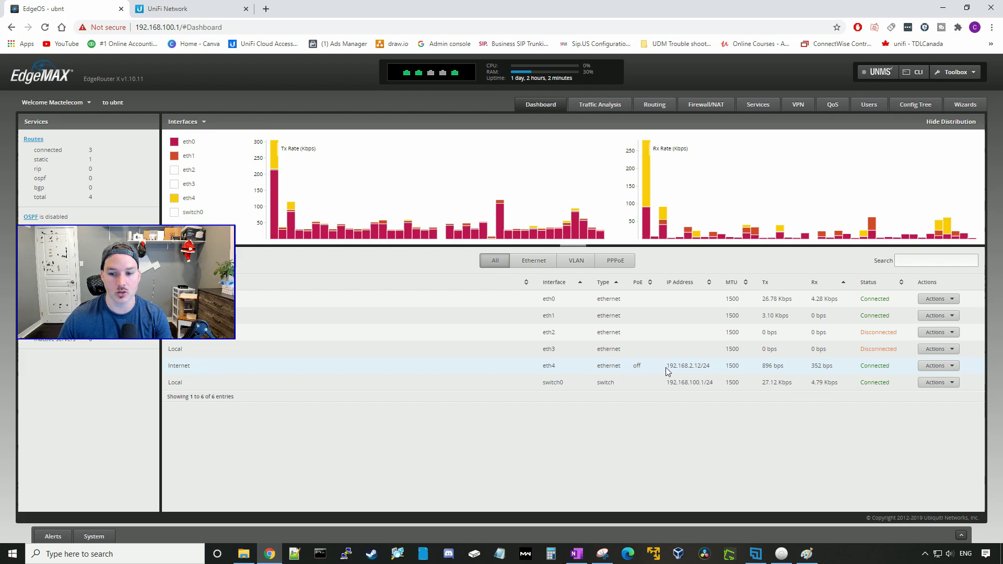
# Step: Start a new VLAN with ID 10 on parent interface switch0
pyautogui.moveTo(667, 366); pyautogui.dragTo(710, 367)
pyautogui.click(678, 381)
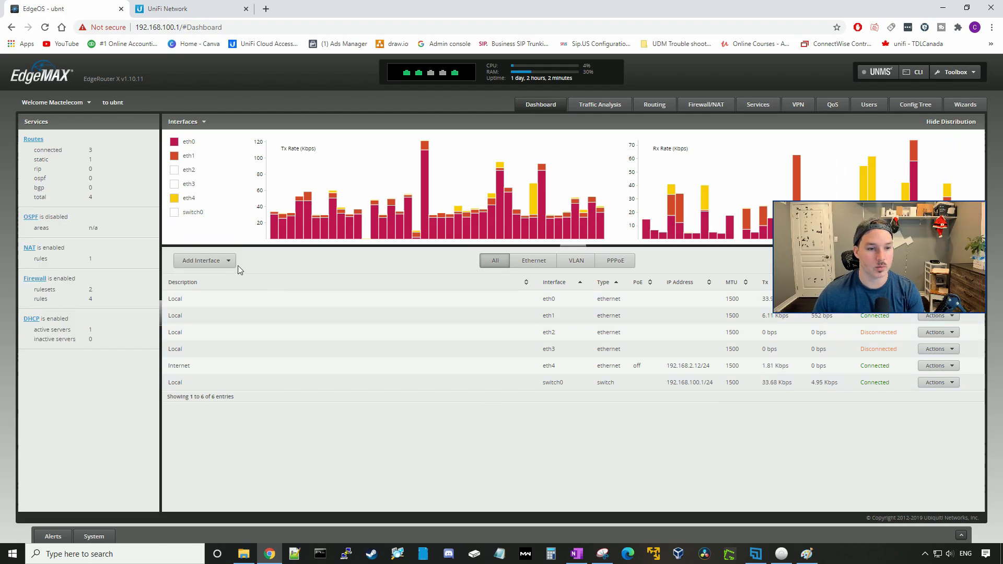
pyautogui.click(230, 261)
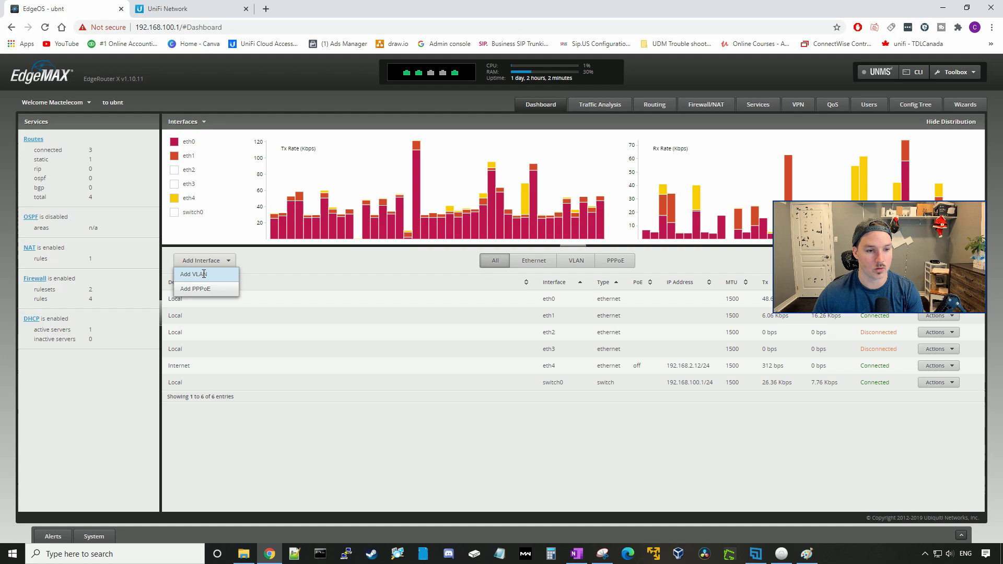
pyautogui.click(204, 274)
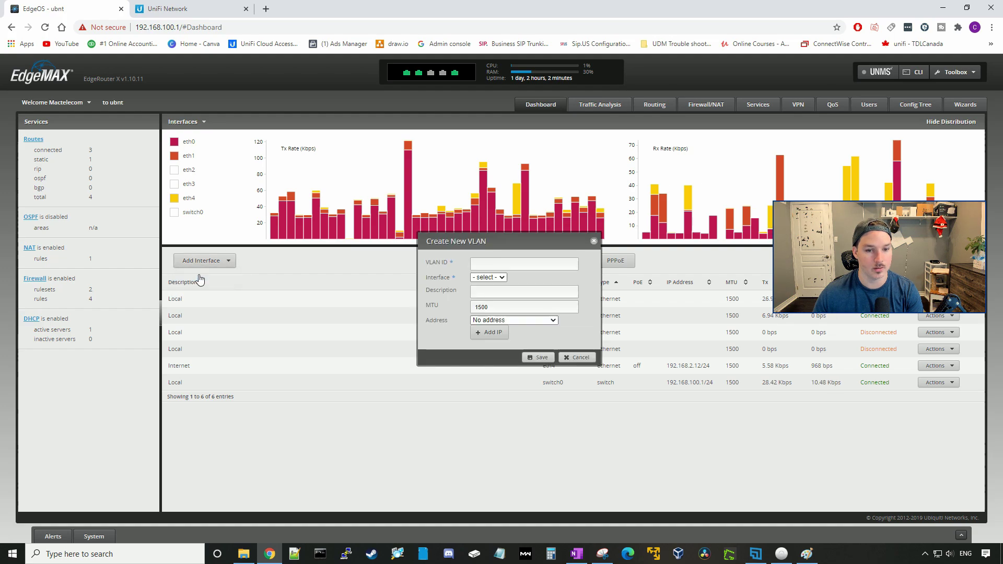
pyautogui.click(478, 262)
pyautogui.write('10')
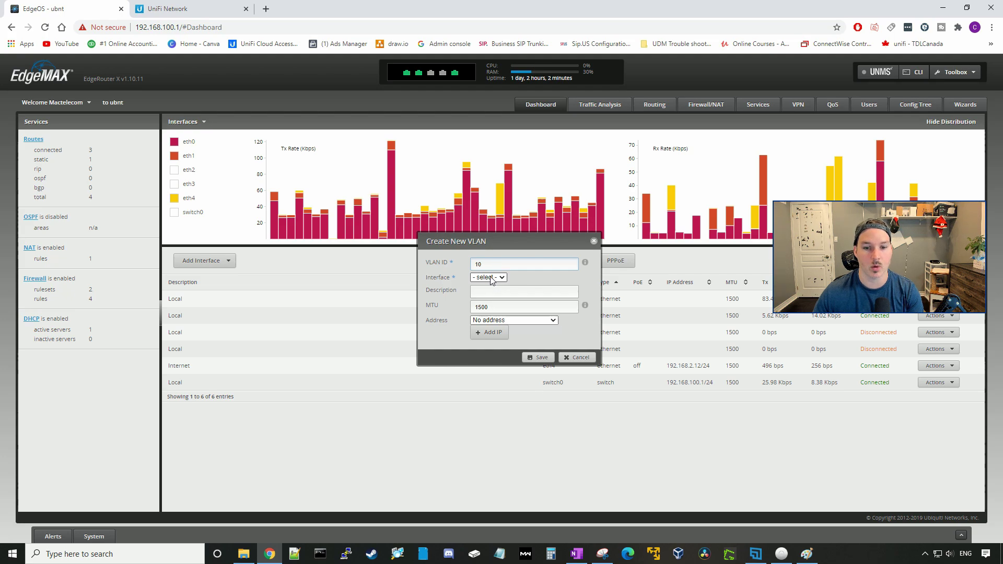
pyautogui.click(491, 278)
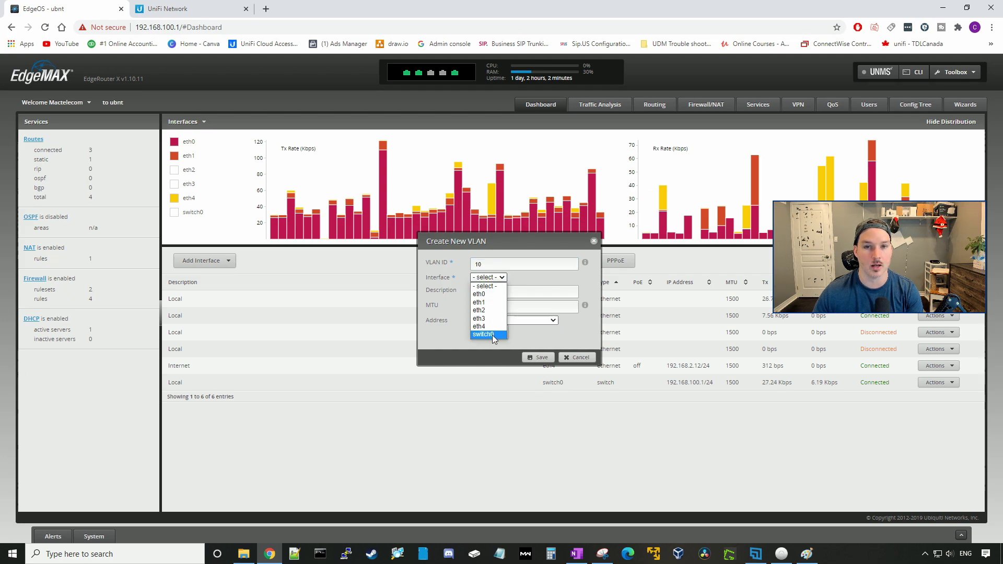
pyautogui.click(493, 335)
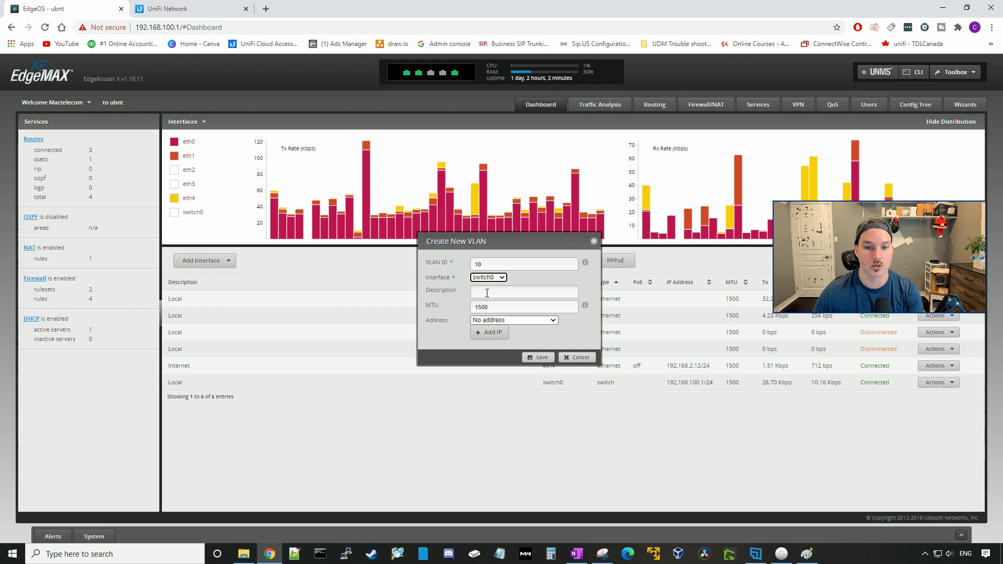
# Step: Describe it as 'Data vlan', give it manual address 192.168.10.1/24, and save
pyautogui.click(487, 292)
pyautogui.click(499, 312)
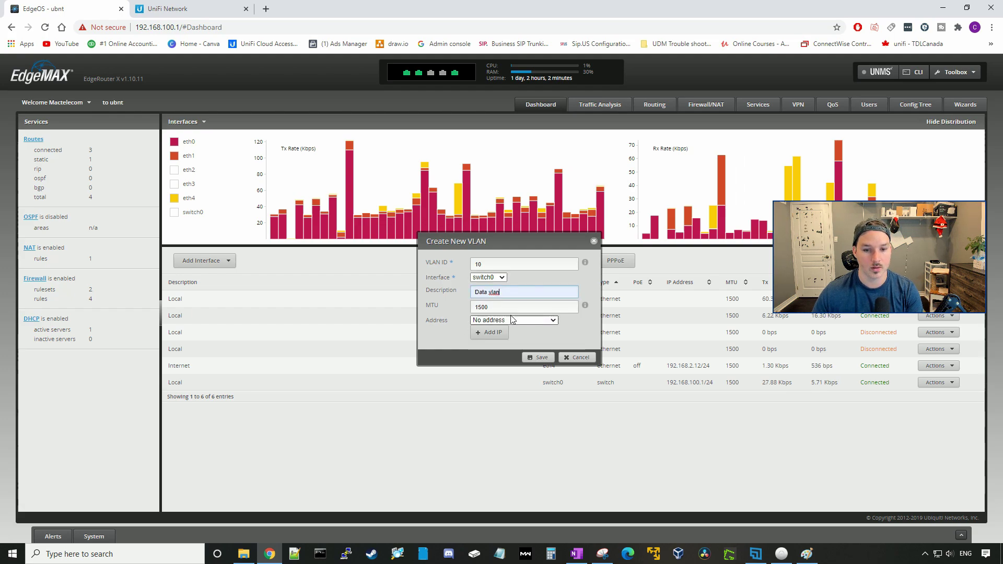
pyautogui.click(509, 320)
pyautogui.click(501, 354)
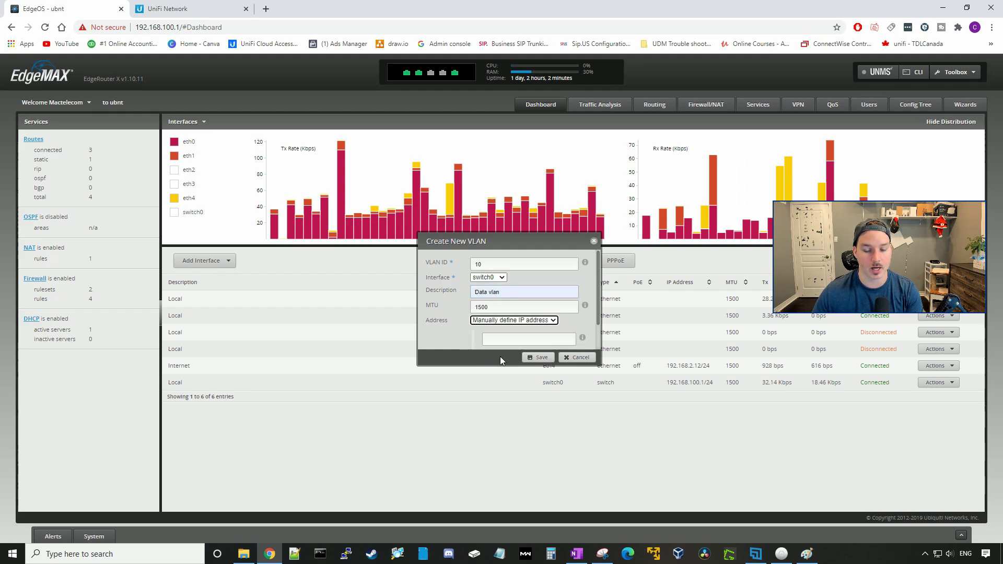
pyautogui.click(501, 339)
pyautogui.write('192.168.10.1')
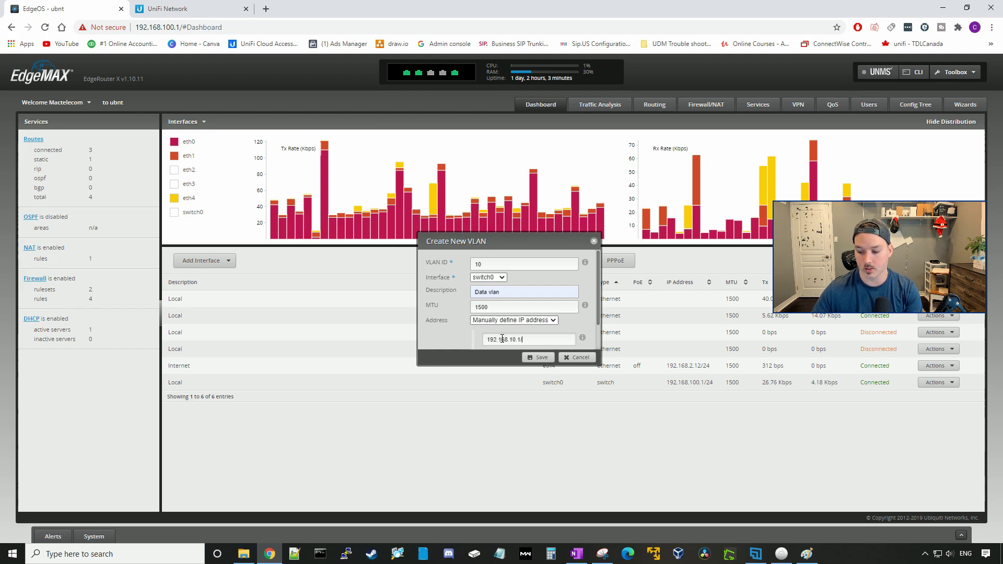
pyautogui.write('/24')
pyautogui.click(550, 358)
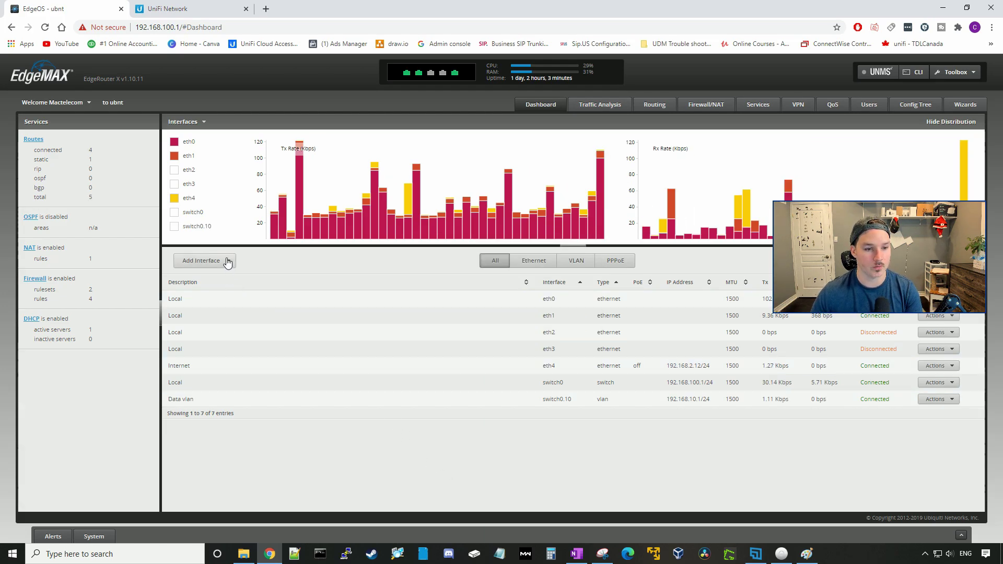
# Step: Start a second VLAN with ID 20 on parent interface switch0
pyautogui.click(228, 261)
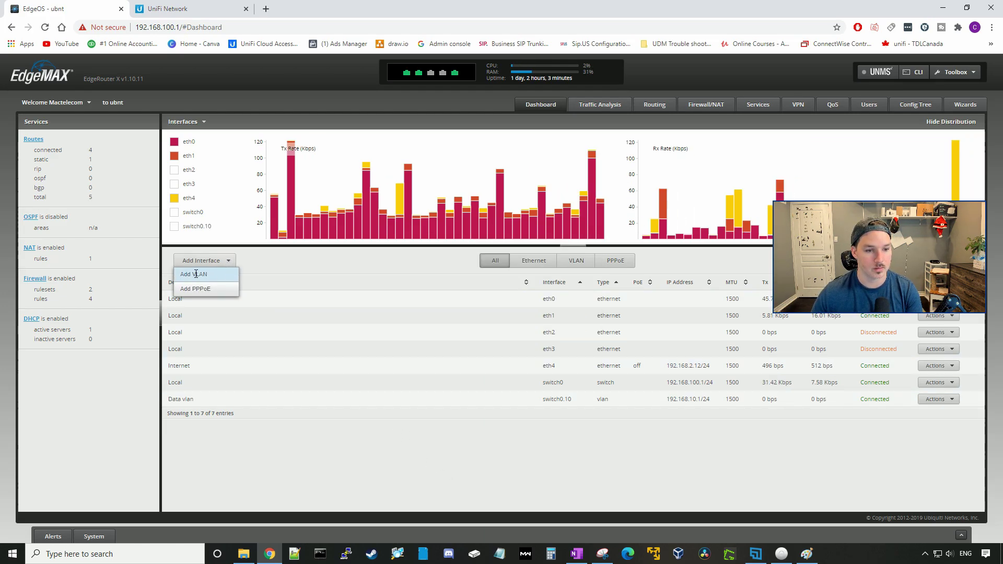
pyautogui.click(224, 270)
pyautogui.click(487, 266)
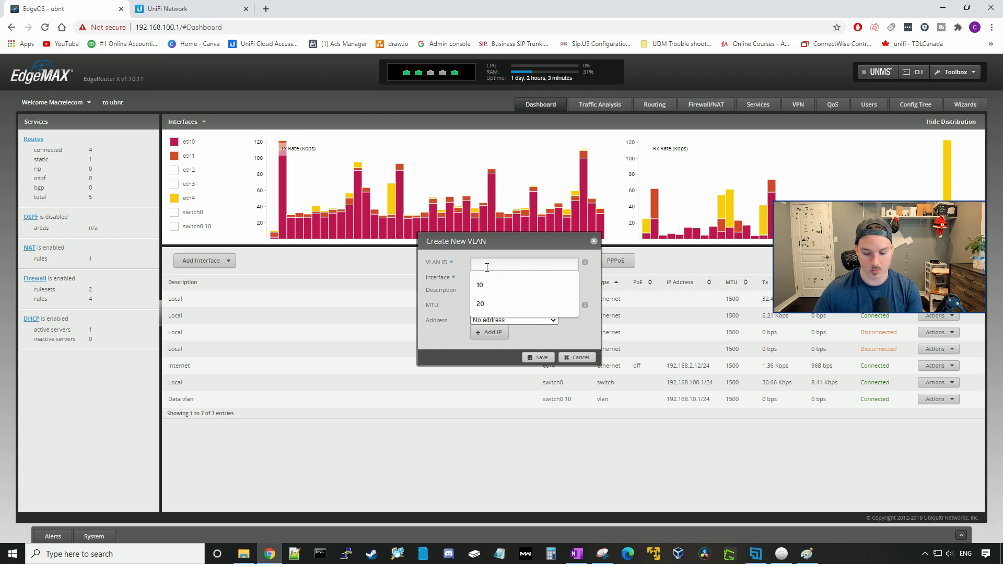
pyautogui.click(483, 303)
pyautogui.click(481, 278)
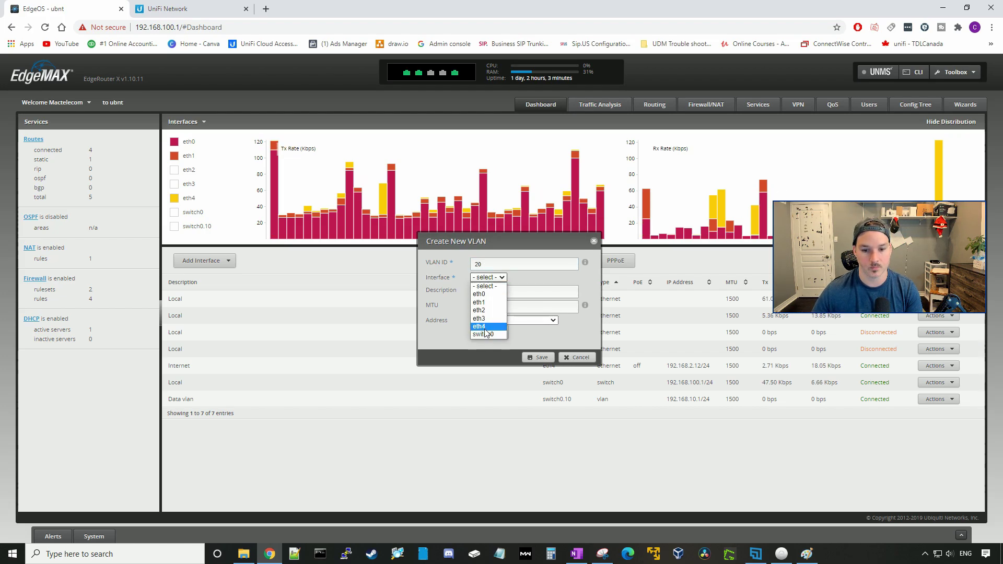
pyautogui.click(483, 335)
# Step: Describe it as 'Voice Vlan', give it manual address 192.168.20.1/24, and save
pyautogui.click(500, 291)
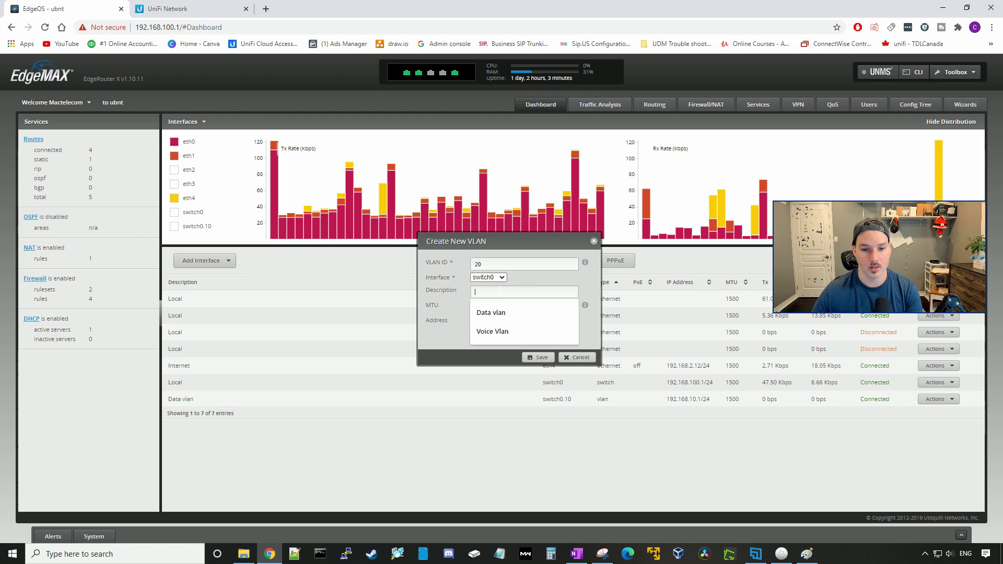
pyautogui.click(497, 330)
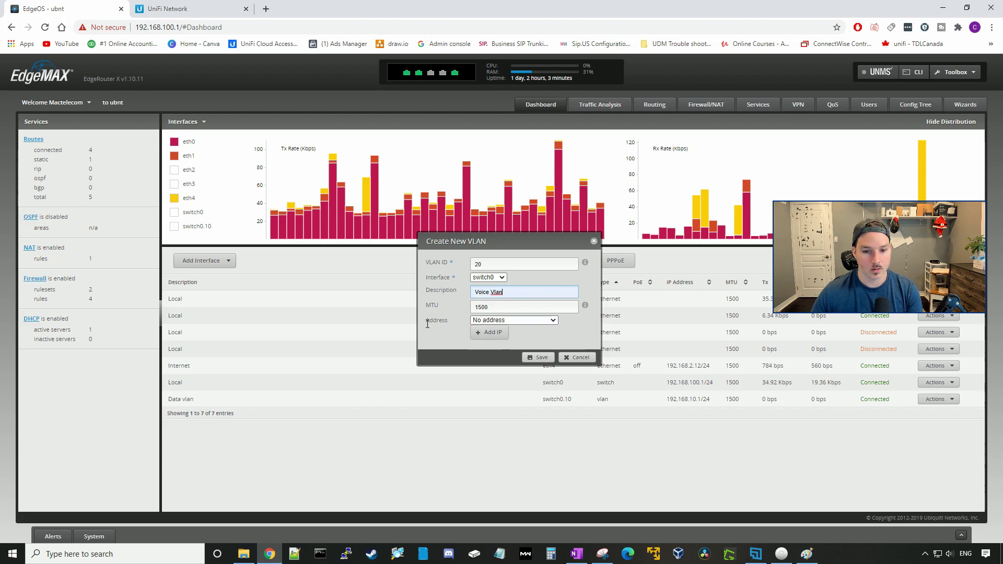
pyautogui.click(480, 321)
pyautogui.click(480, 353)
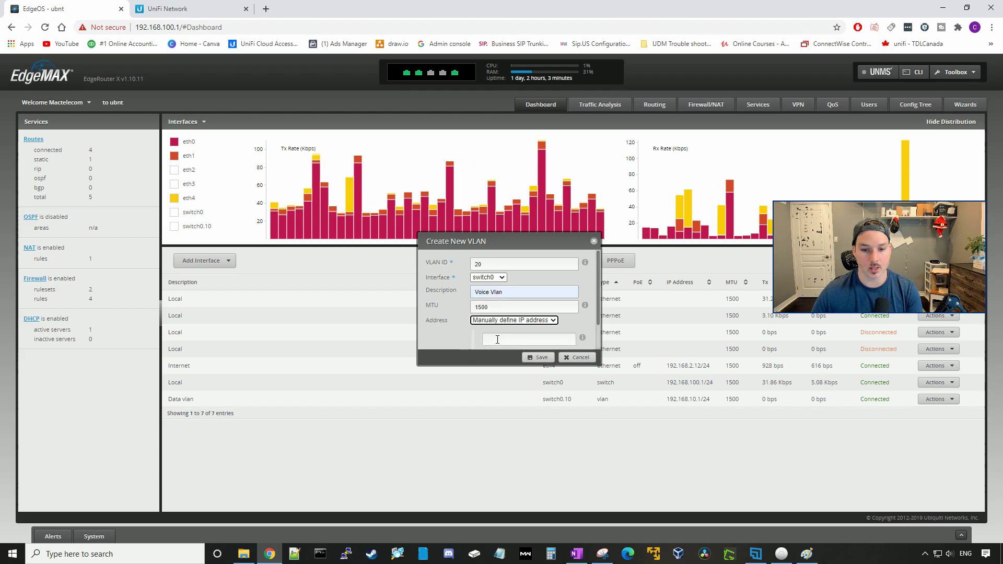
pyautogui.click(493, 339)
pyautogui.write('192.16')
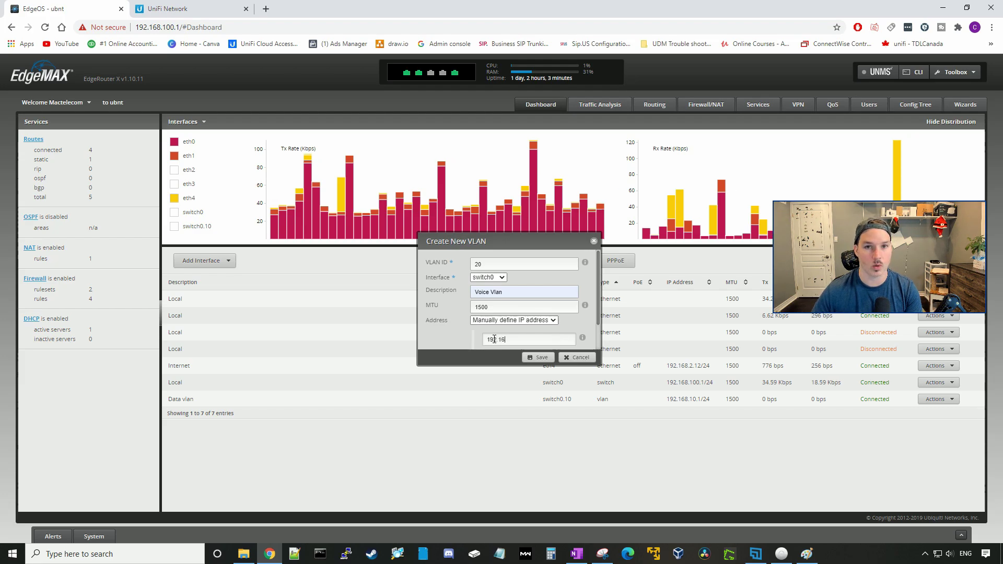
pyautogui.write('8.20.1/')
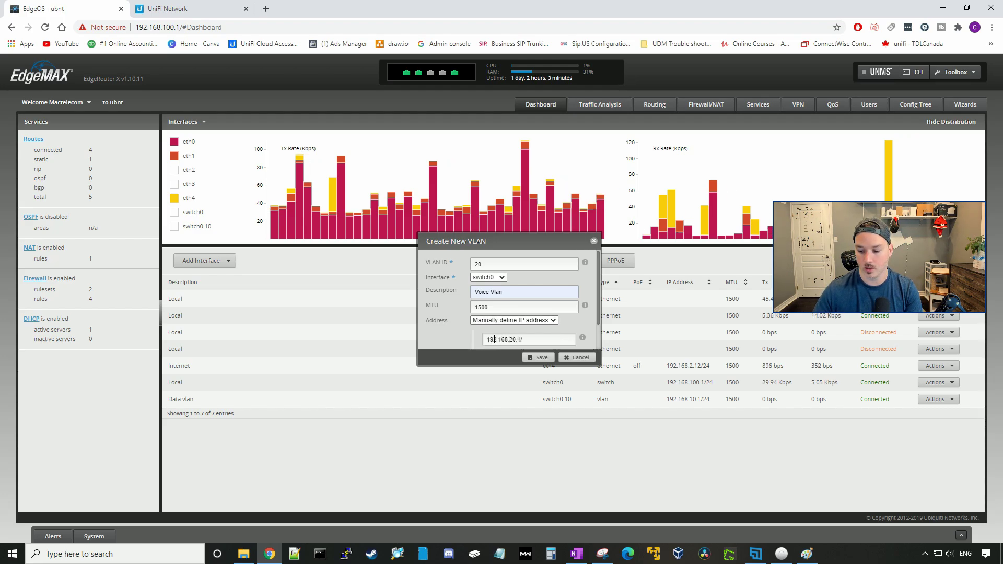
pyautogui.write('24')
pyautogui.click(538, 357)
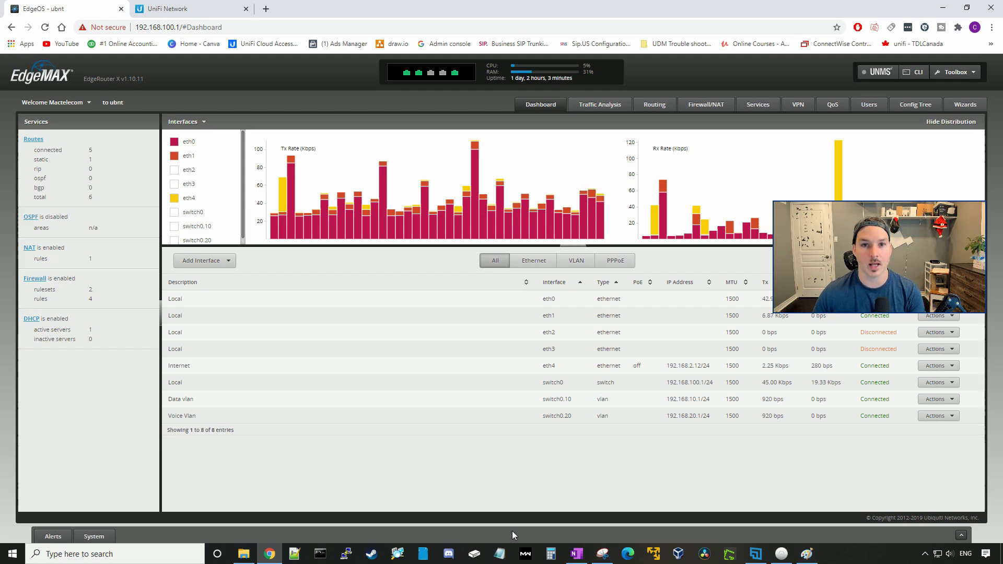
# Step: Define DHCP server Data_vlan for 192.168.10.0/24 with pool 192.168.10.10–192.168.10.220
pyautogui.click(771, 108)
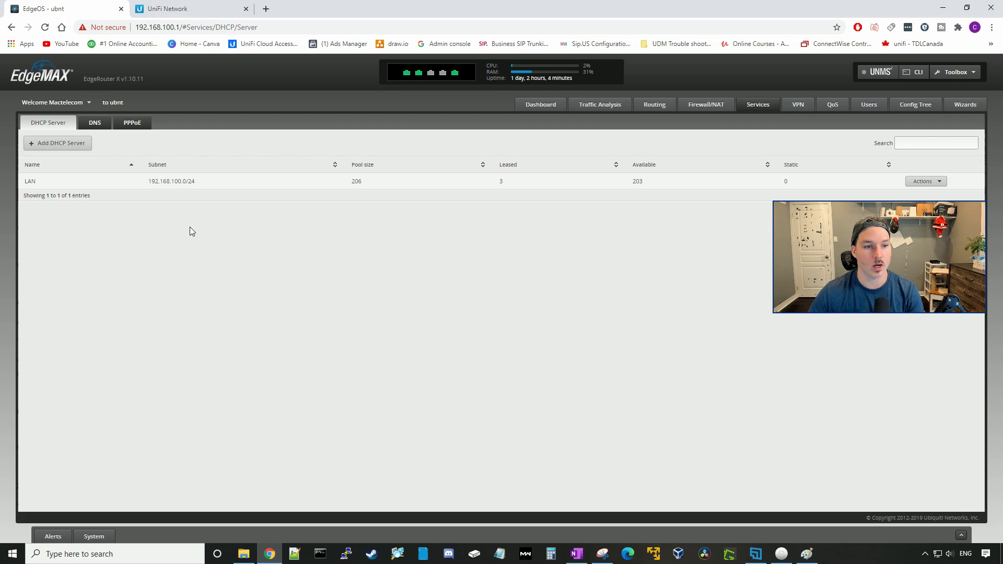
pyautogui.click(68, 148)
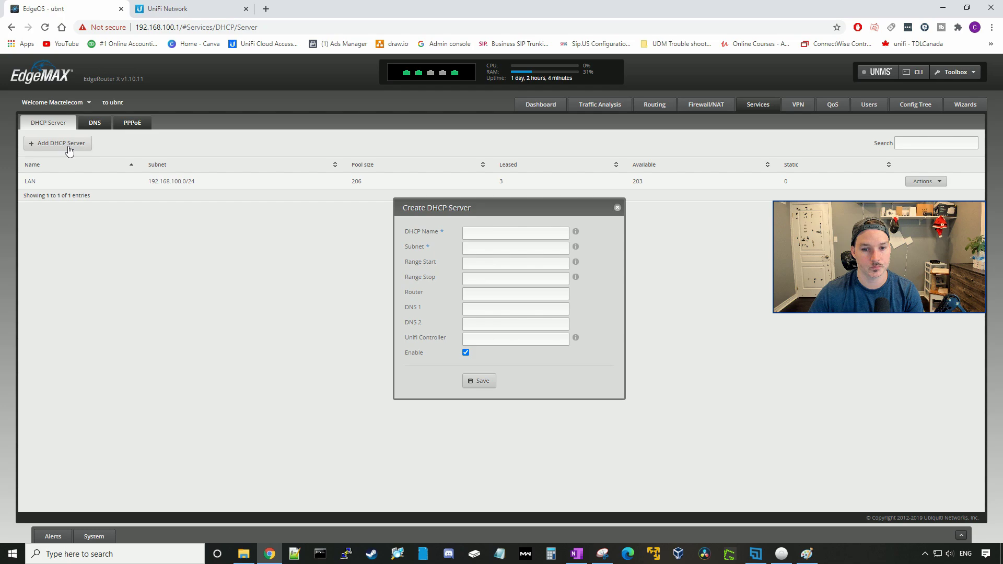
pyautogui.click(467, 233)
pyautogui.click(483, 254)
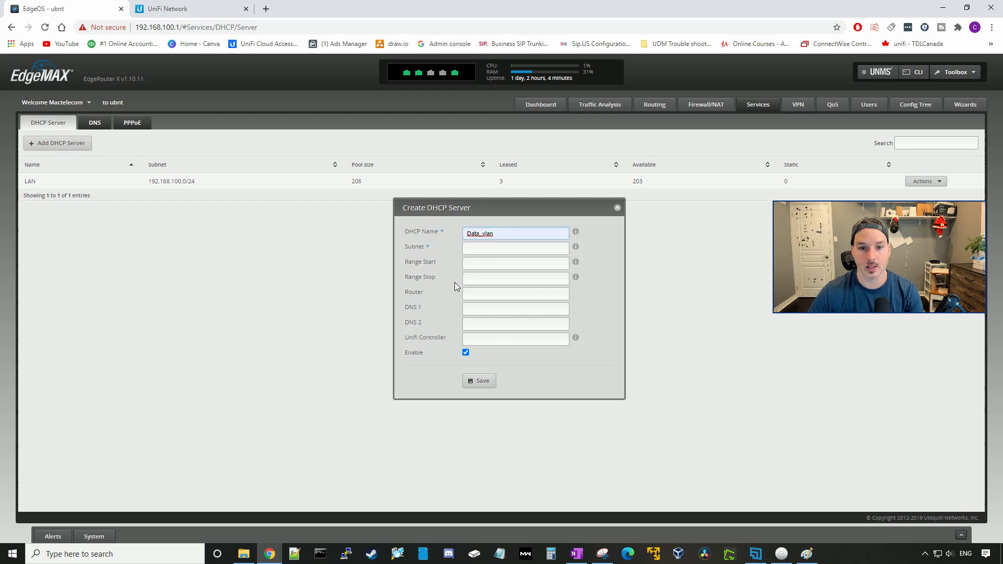
pyautogui.click(476, 249)
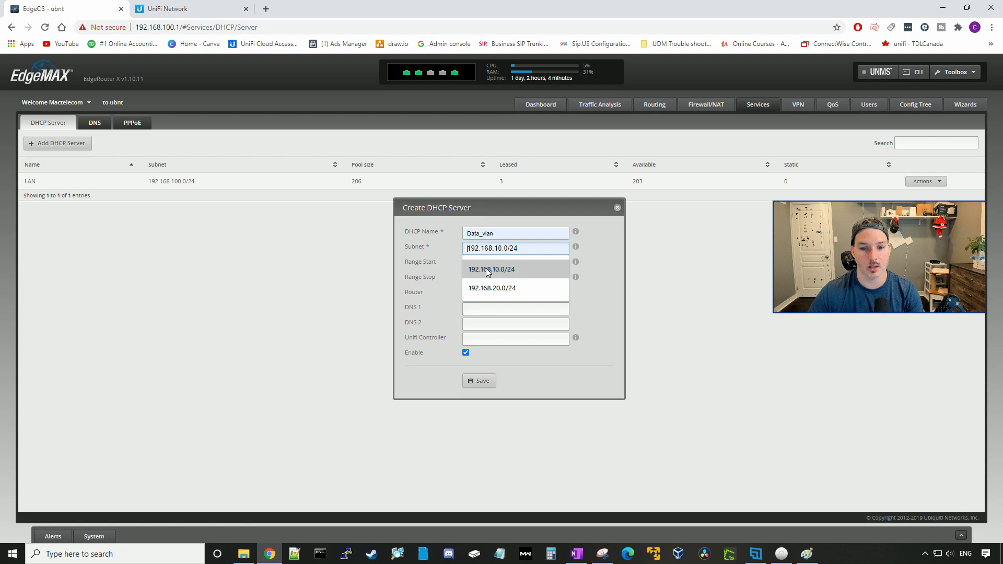
pyautogui.click(479, 258)
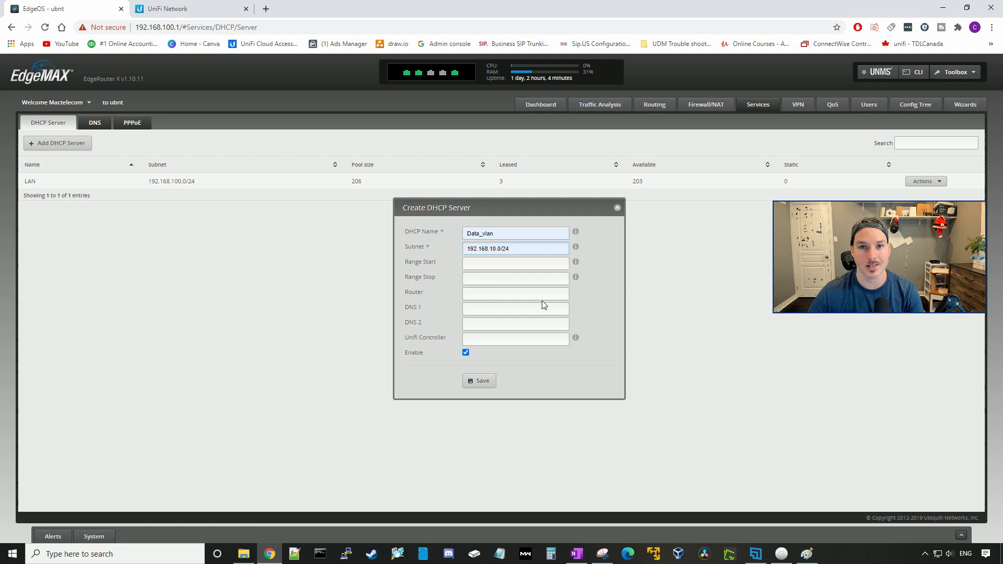
pyautogui.click(496, 264)
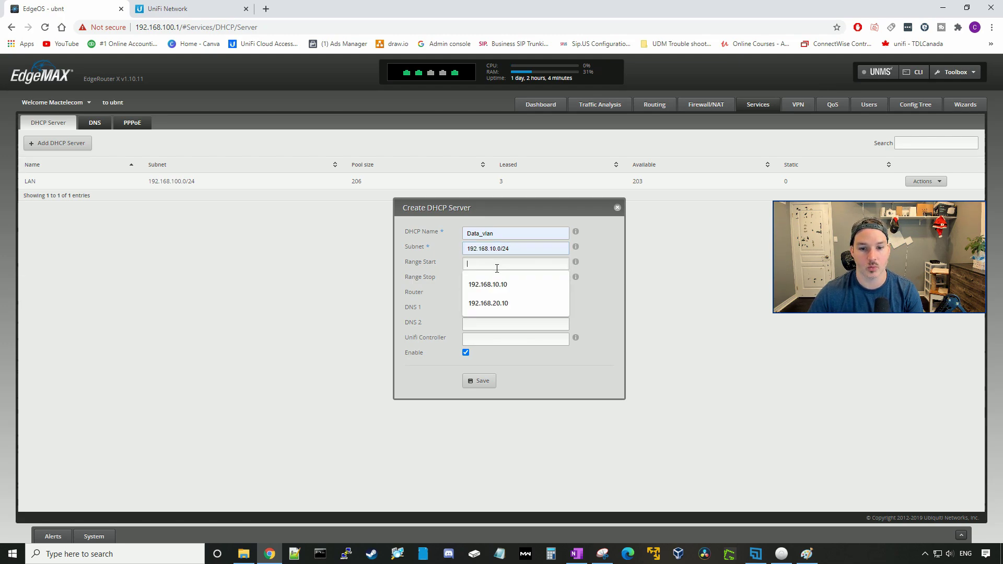
pyautogui.click(500, 284)
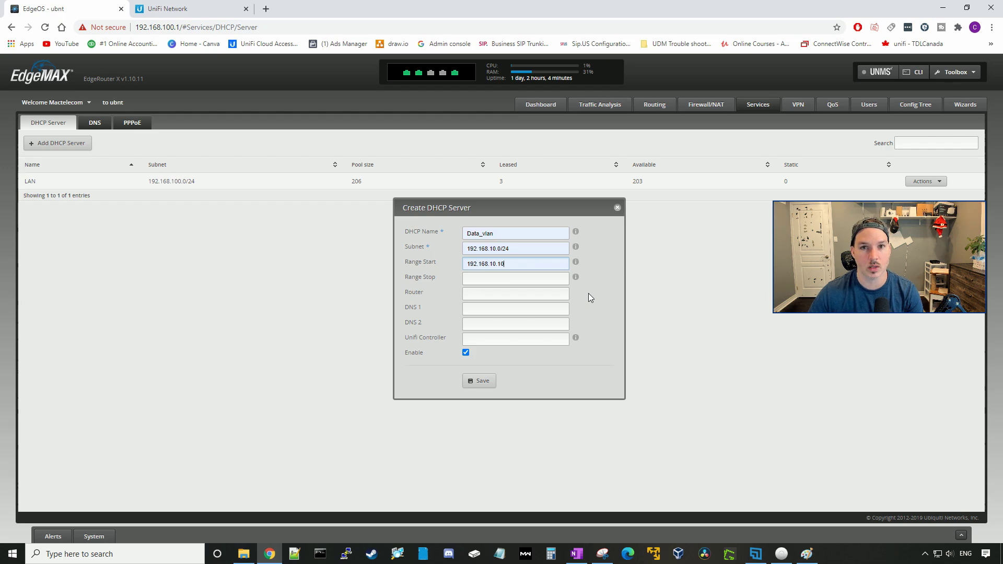
pyautogui.click(499, 279)
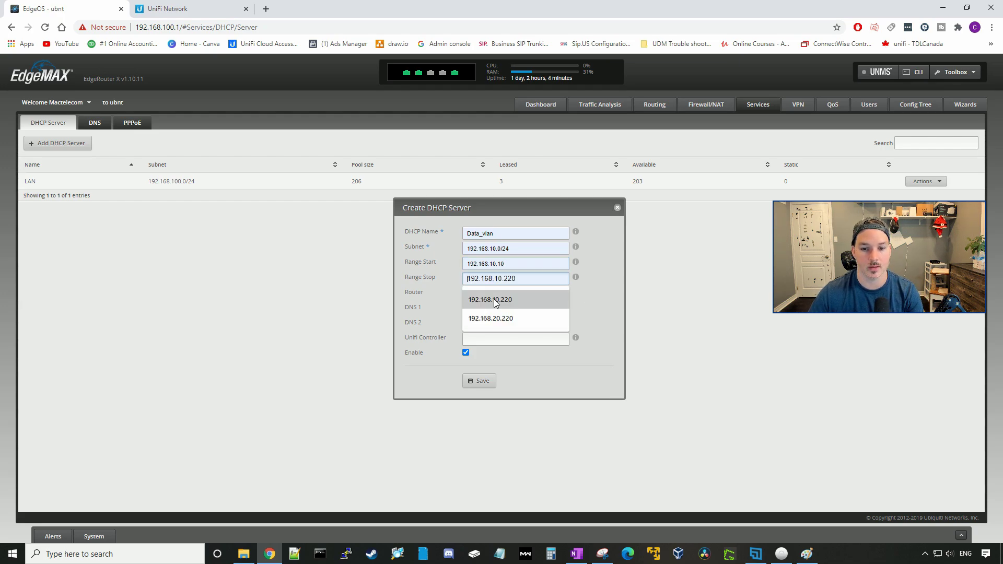
pyautogui.click(496, 299)
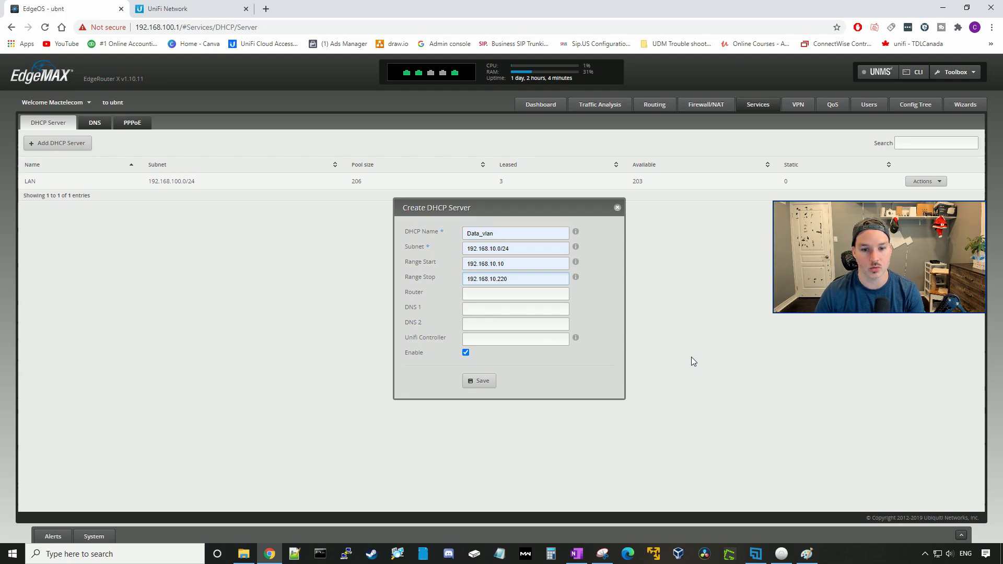
# Step: Set its gateway to 192.168.10.1 and DNS to 1.1.1.1 and 8.8.8.8, then save
pyautogui.click(539, 292)
pyautogui.write('192.16')
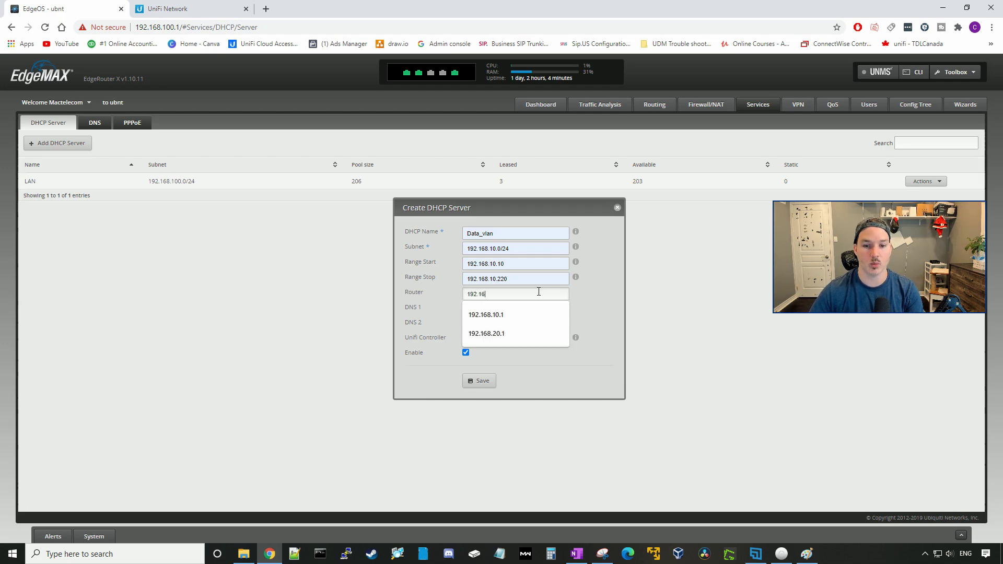
pyautogui.write('8.10.1')
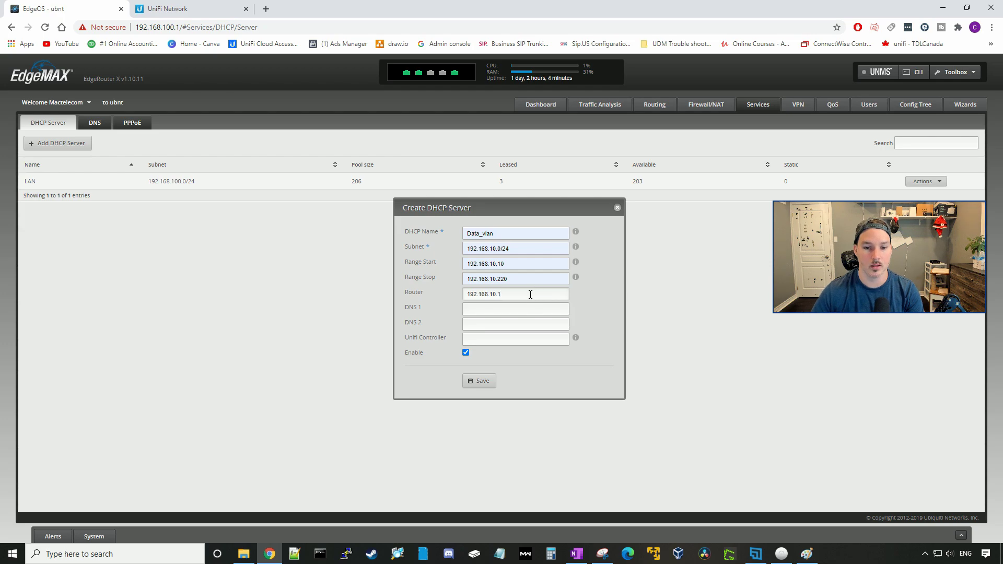
pyautogui.click(507, 309)
pyautogui.click(471, 330)
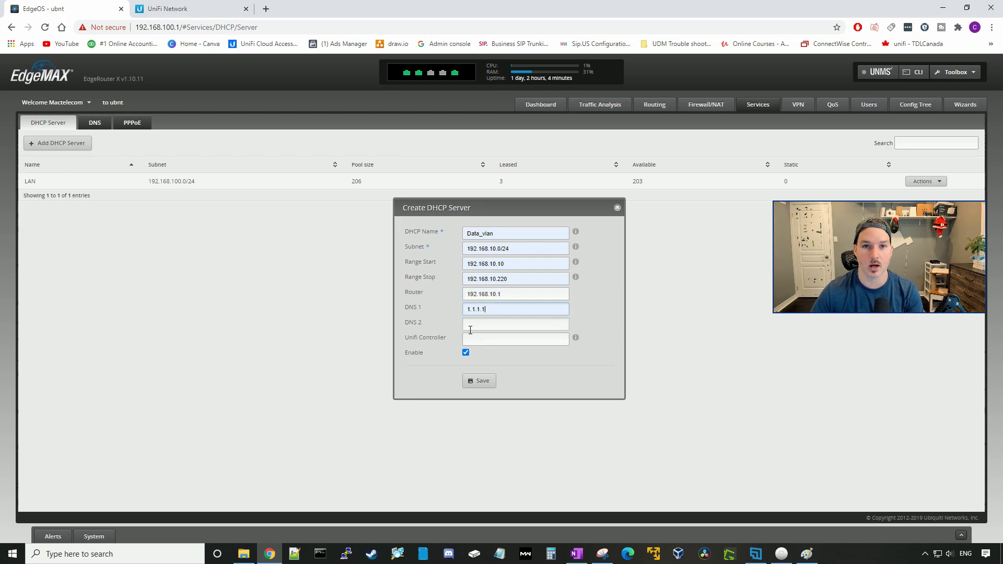
pyautogui.click(475, 326)
pyautogui.click(478, 345)
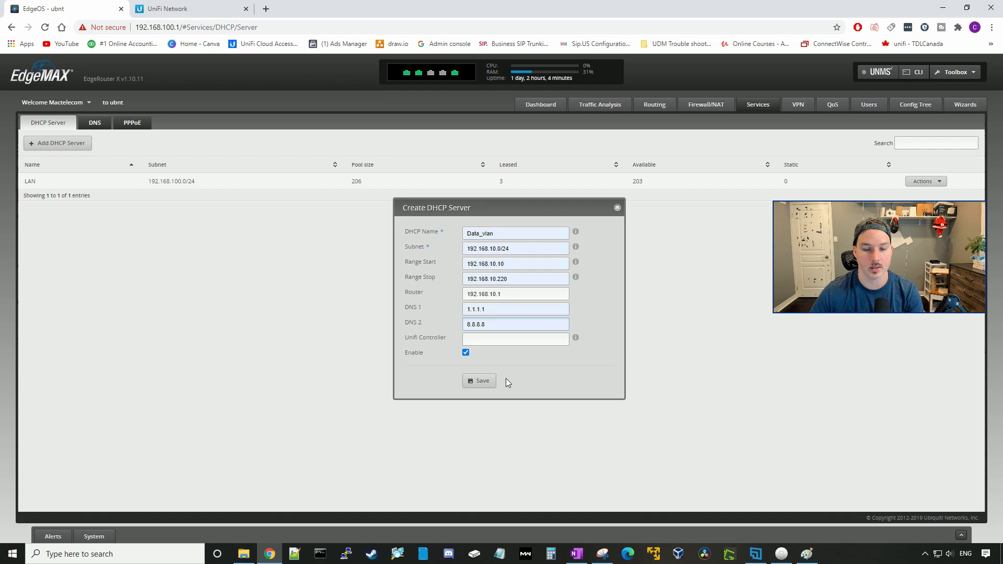
pyautogui.click(480, 382)
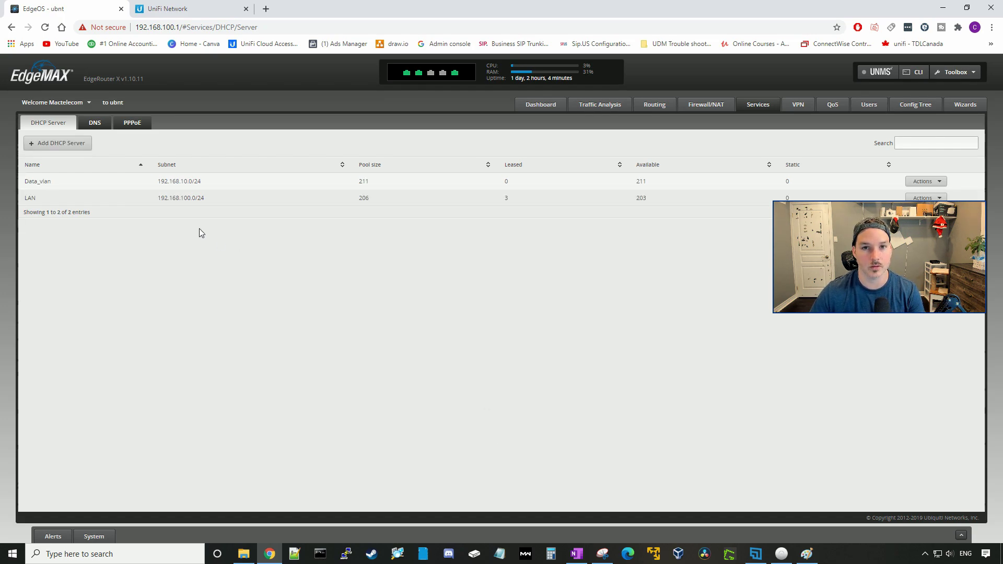
# Step: Define DHCP server Voice_Vlan for 192.168.20.0/24 with pool 192.168.20.10–192.168.20.220
pyautogui.click(50, 147)
pyautogui.click(491, 233)
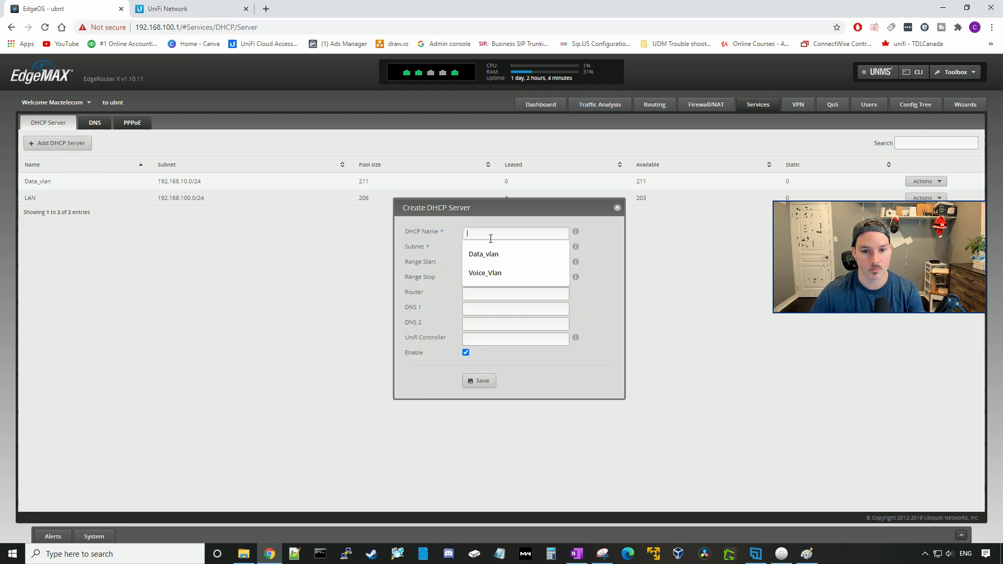
pyautogui.click(492, 272)
pyautogui.click(491, 250)
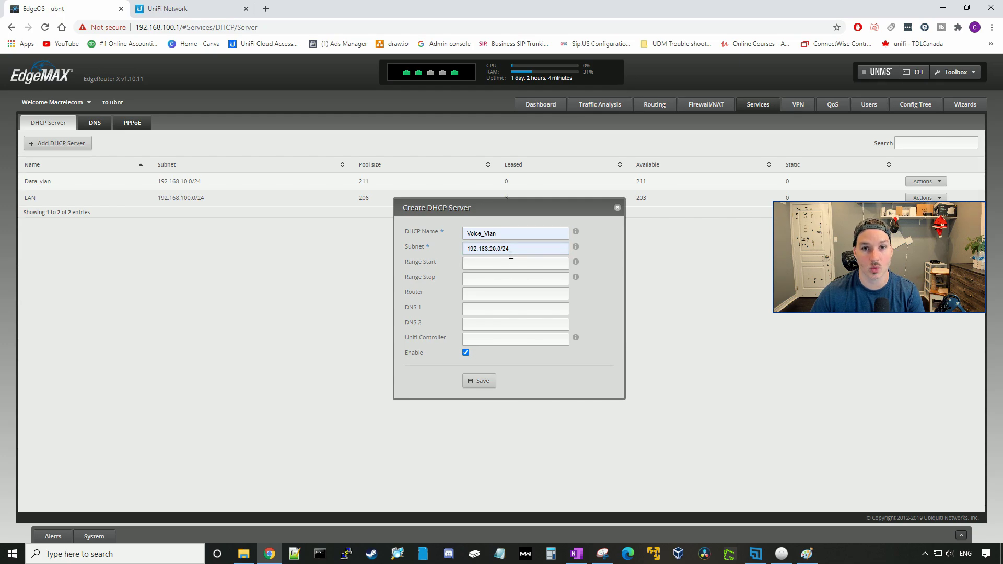
pyautogui.click(503, 264)
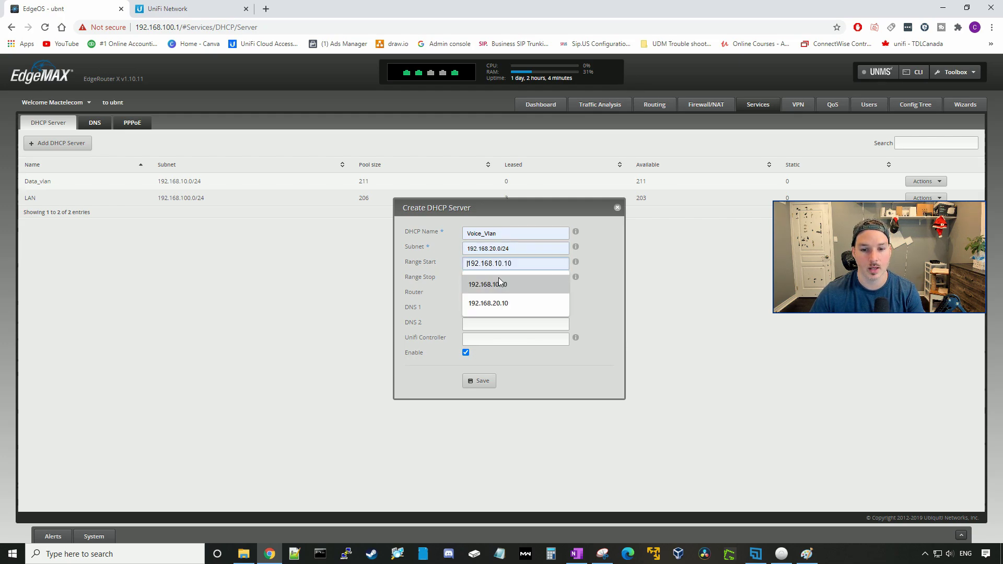
pyautogui.click(500, 302)
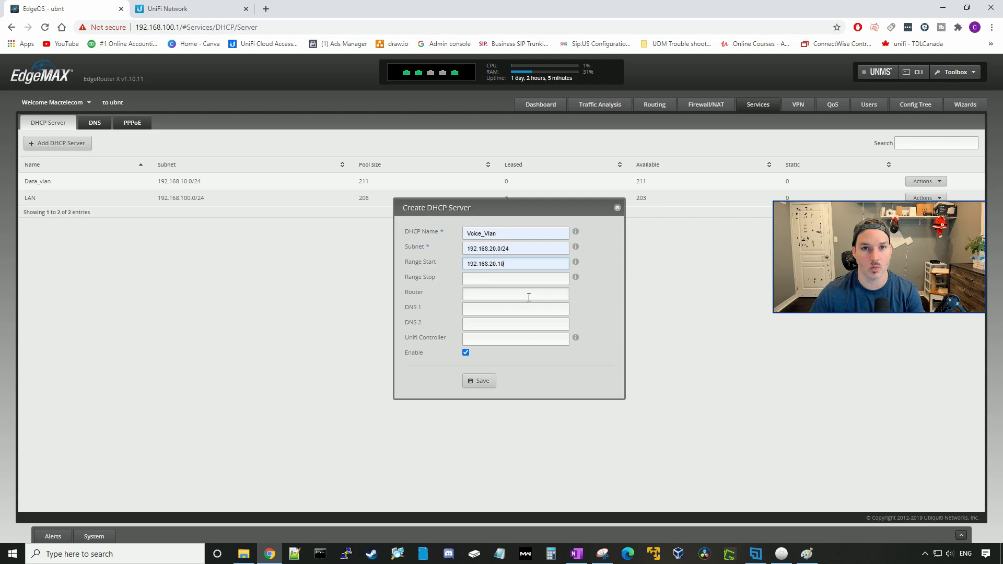
pyautogui.click(511, 281)
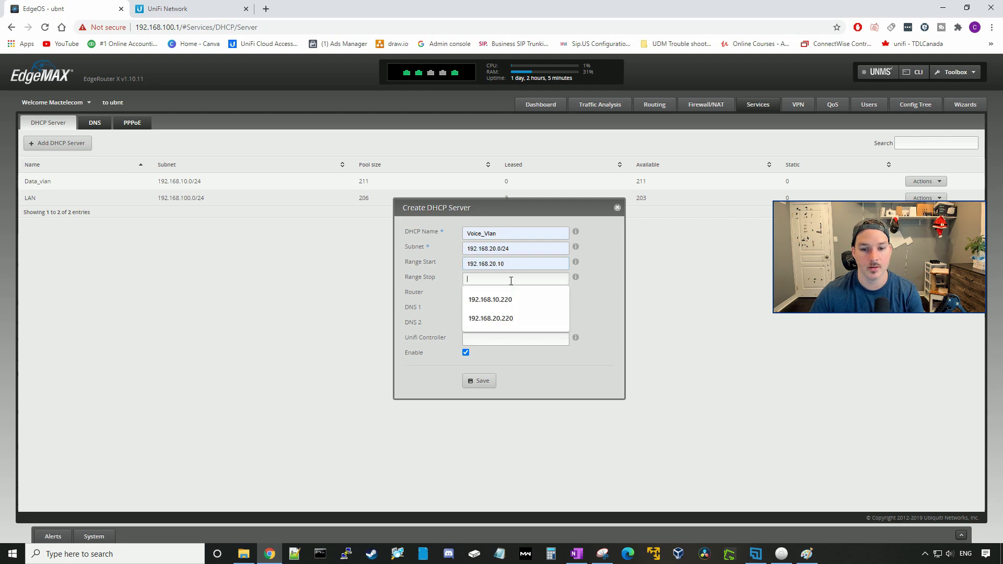
pyautogui.click(512, 314)
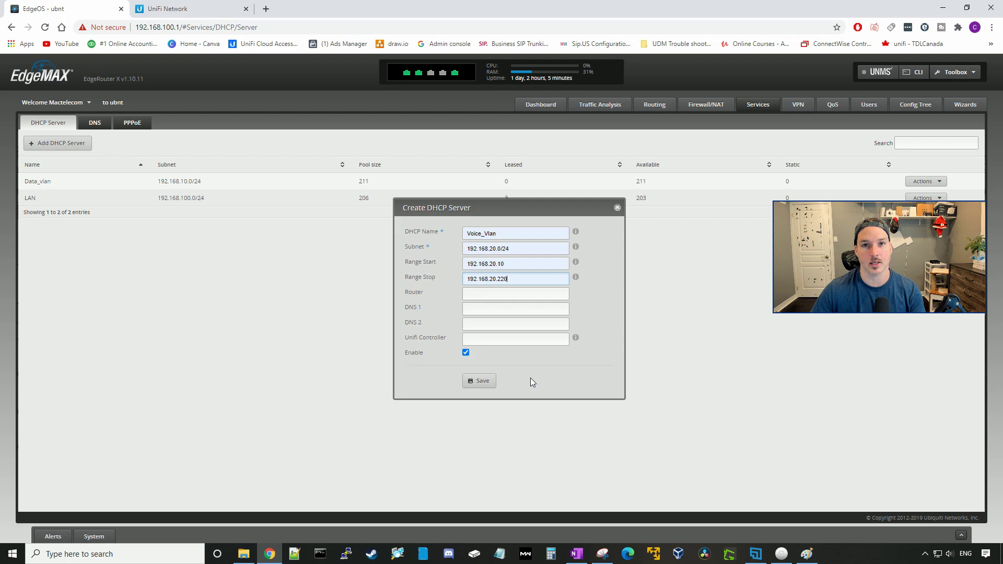
# Step: Set its gateway to 192.168.20.1 and DNS to 1.1.1.1 and 8.8.8.8, then save
pyautogui.click(486, 295)
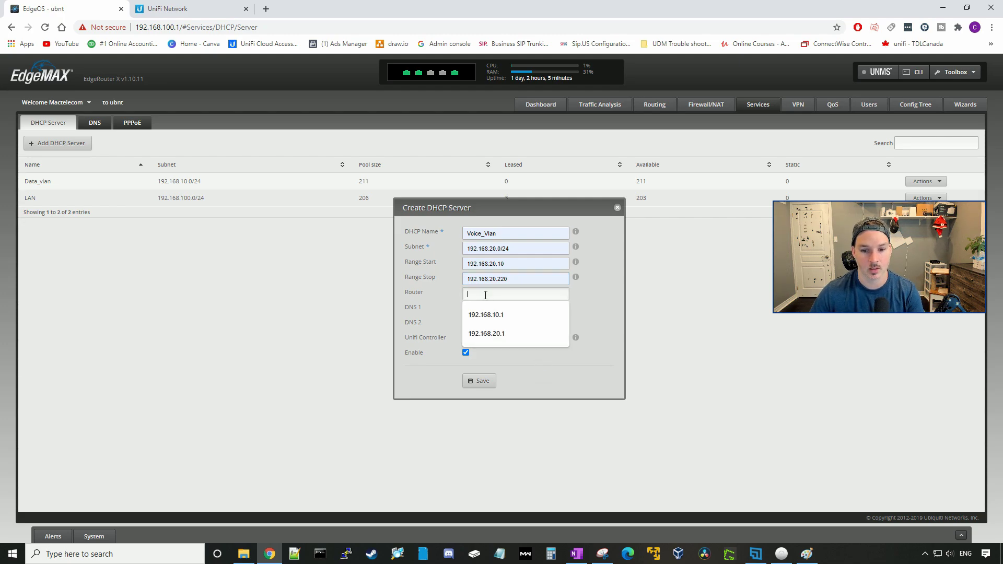
pyautogui.click(496, 334)
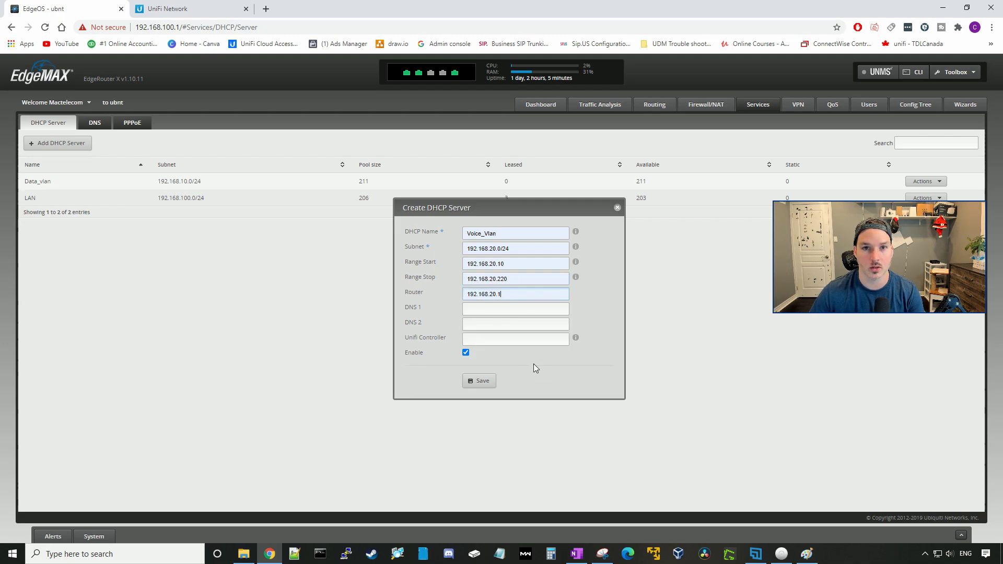
pyautogui.click(512, 309)
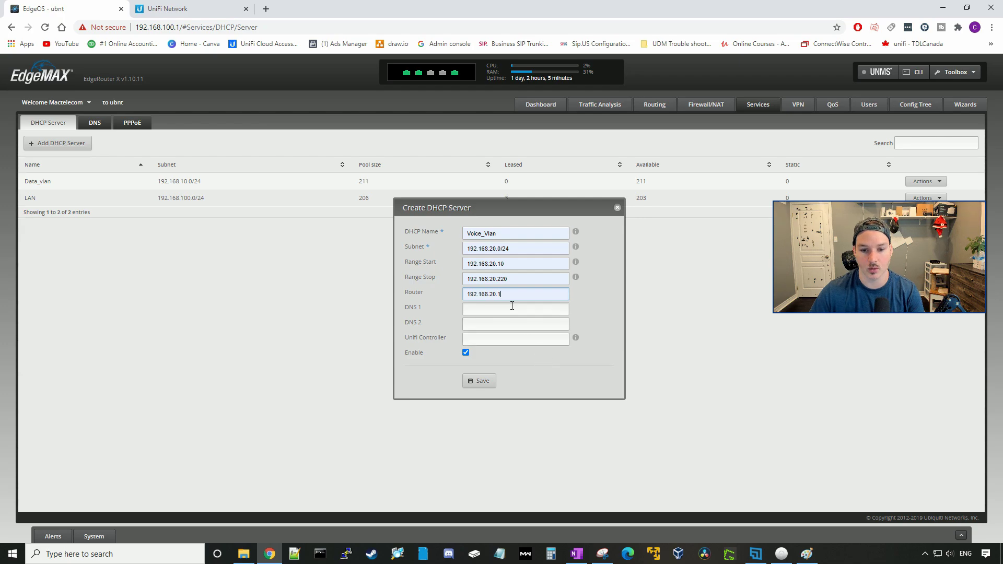
pyautogui.click(498, 329)
pyautogui.click(482, 324)
pyautogui.click(483, 344)
pyautogui.click(479, 381)
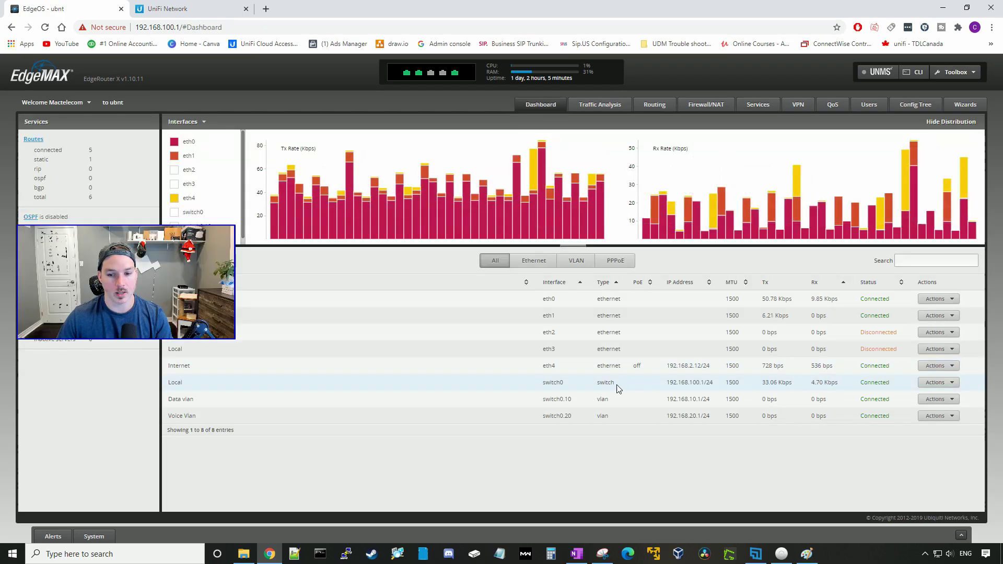
# Step: Make switch0 VLAN aware, enter VIDs 10,20 on eth1, and save the configuration
pyautogui.click(933, 383)
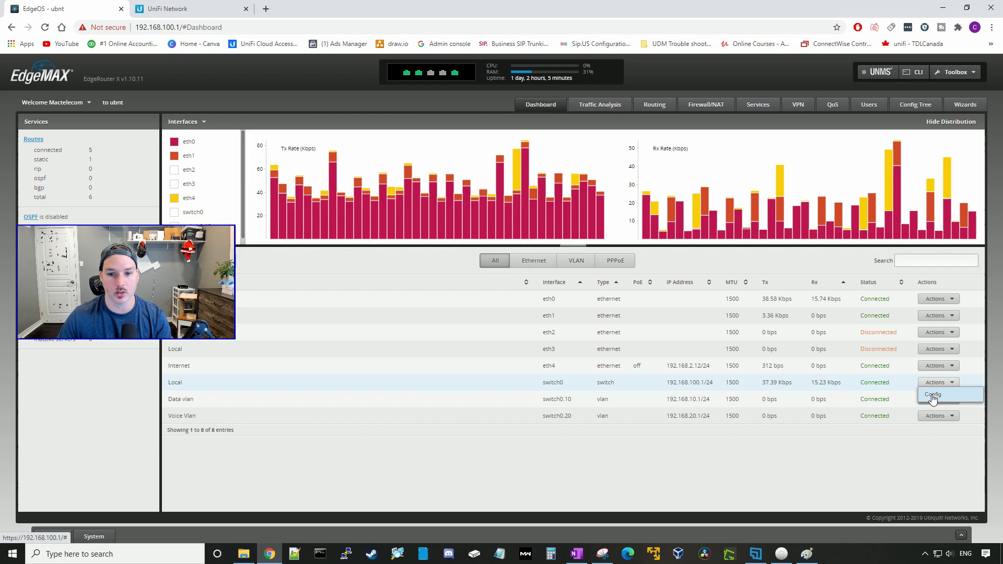
pyautogui.click(933, 396)
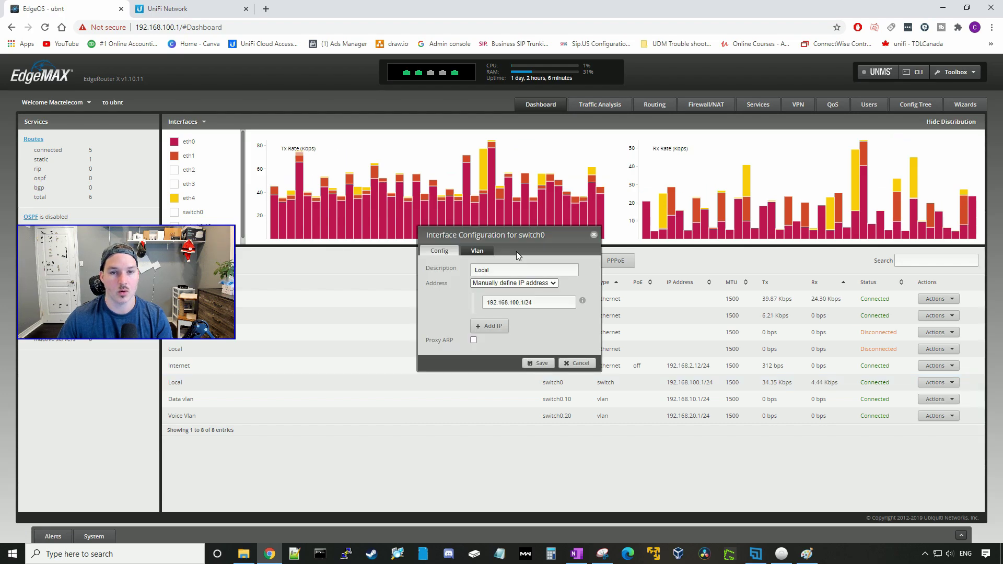
pyautogui.click(488, 255)
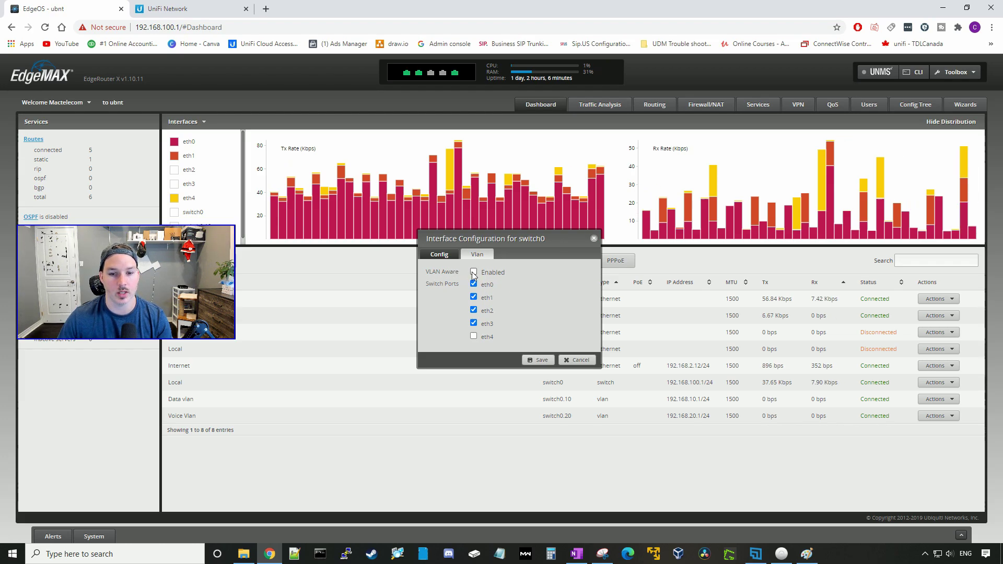
pyautogui.click(473, 272)
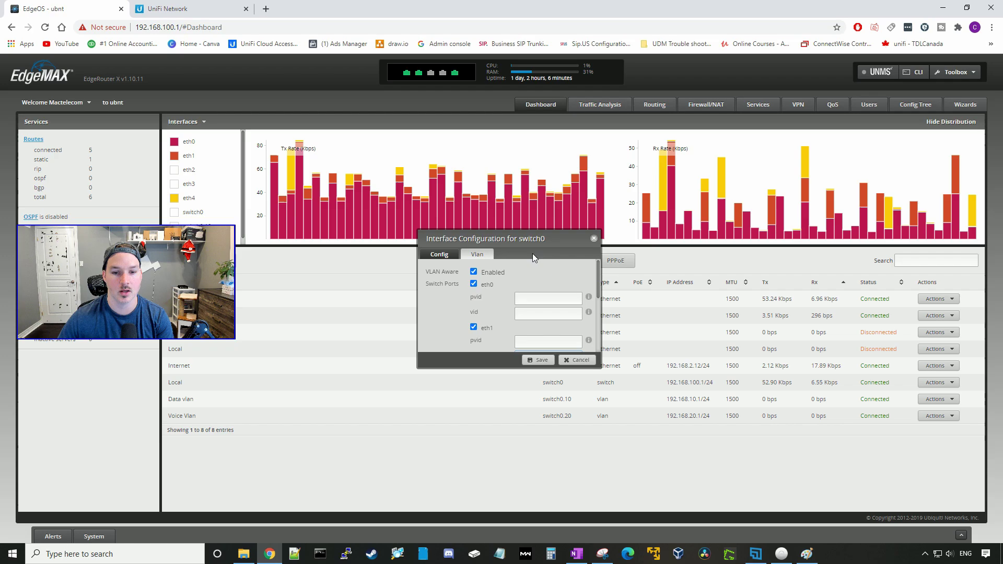
pyautogui.scroll(-1, 487, 340)
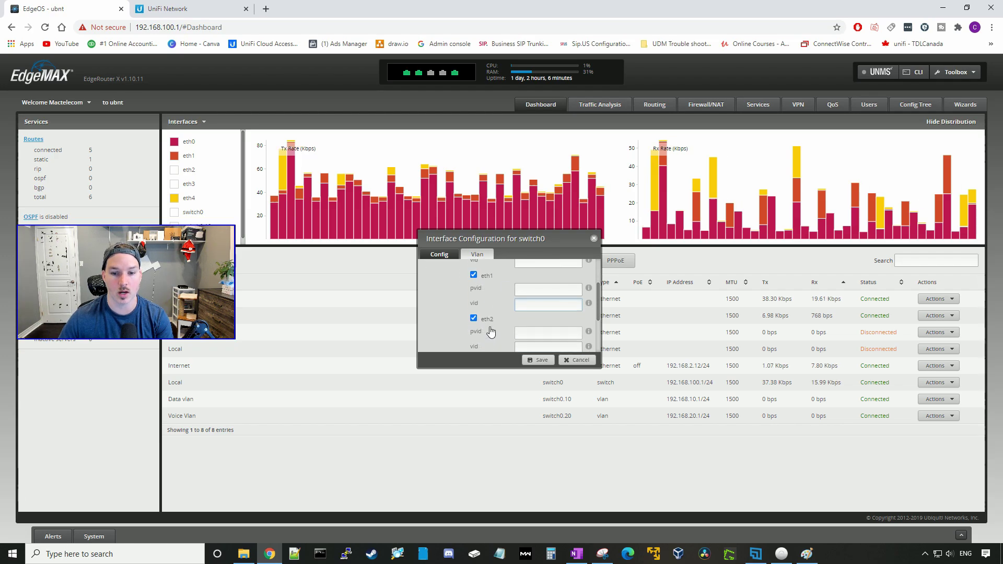
pyautogui.click(526, 305)
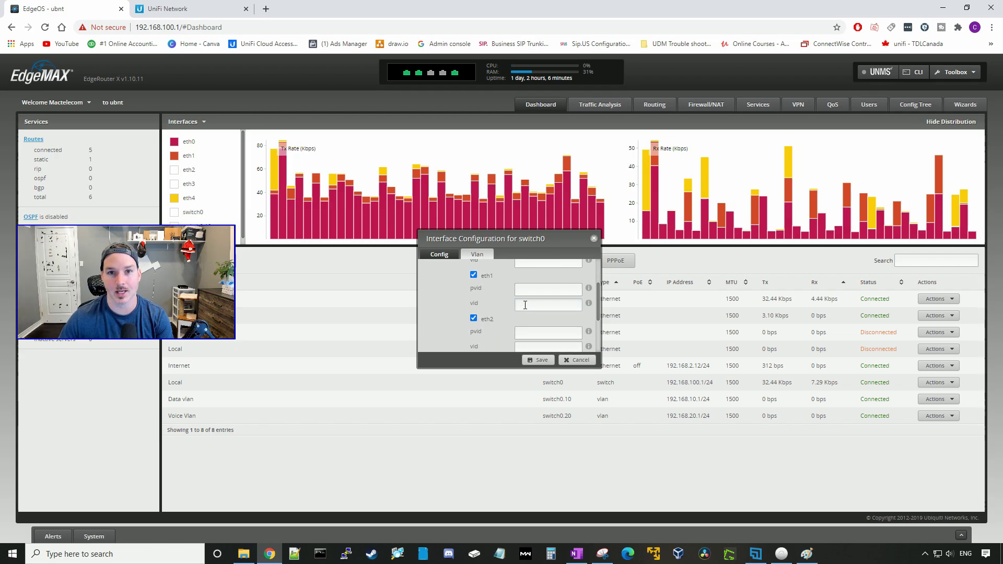
pyautogui.click(525, 305)
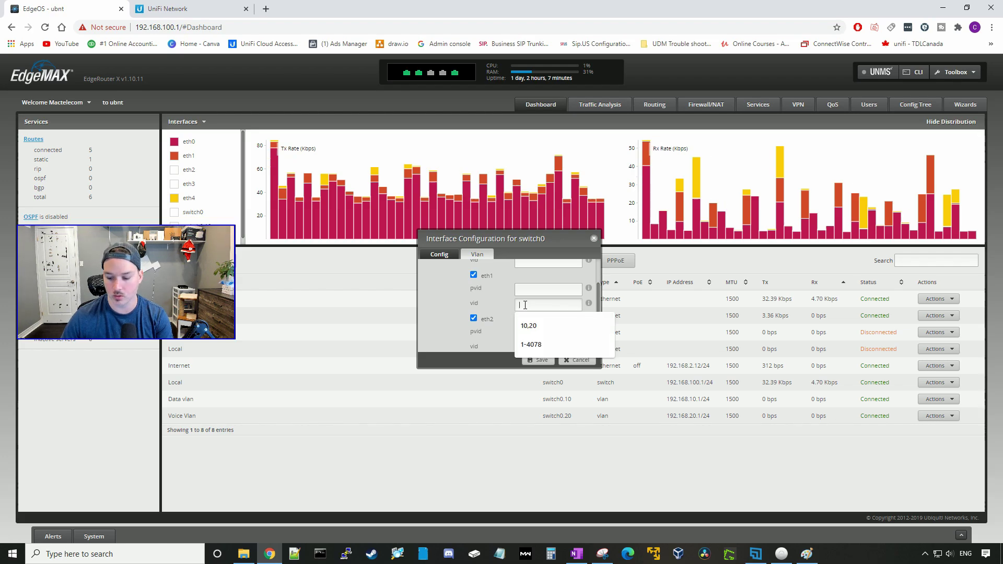
pyautogui.write('10')
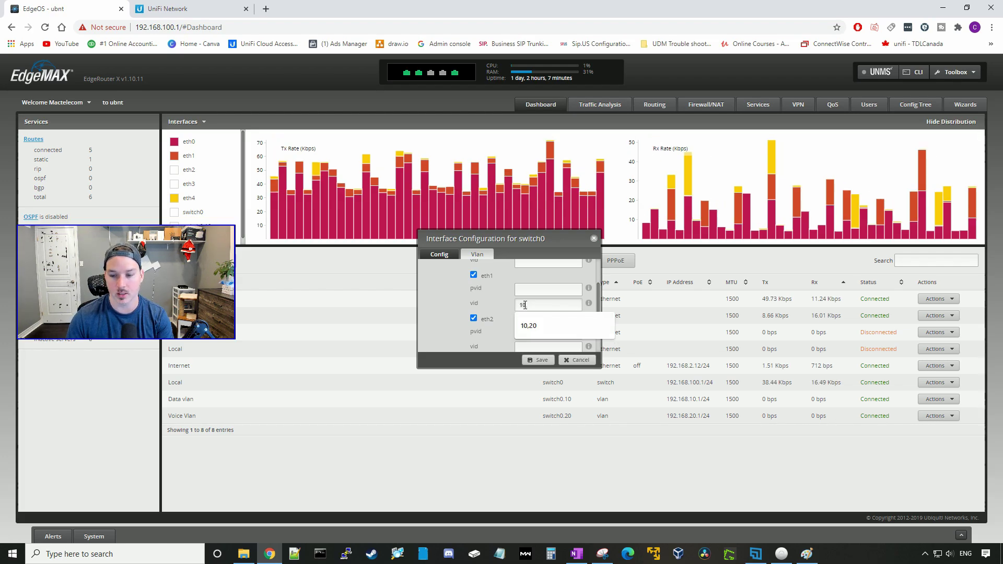
pyautogui.write(',20')
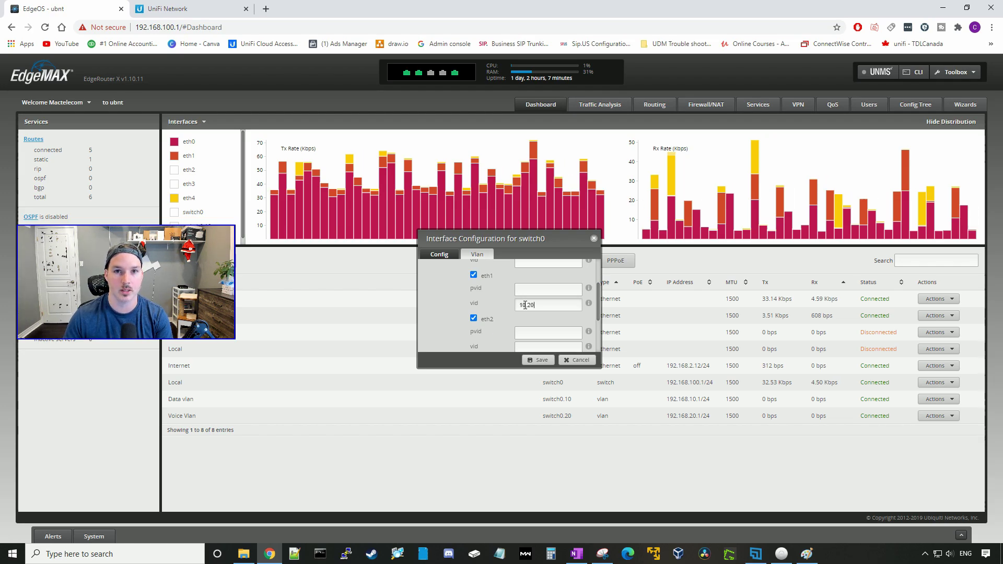
pyautogui.click(538, 361)
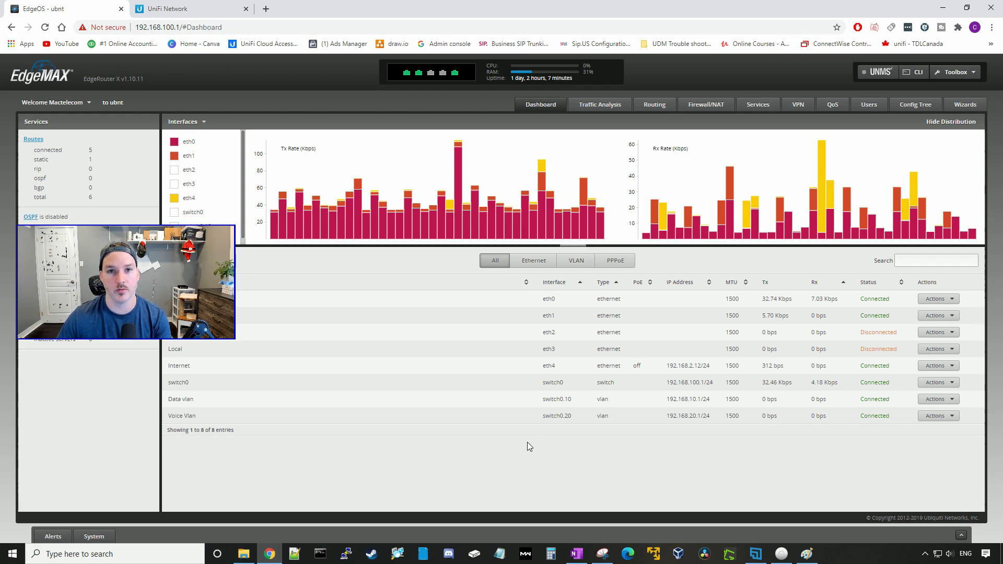
# Step: In UniFi Network, create the VLAN-only network 'Data vlan' with VLAN ID 10
pyautogui.click(178, 9)
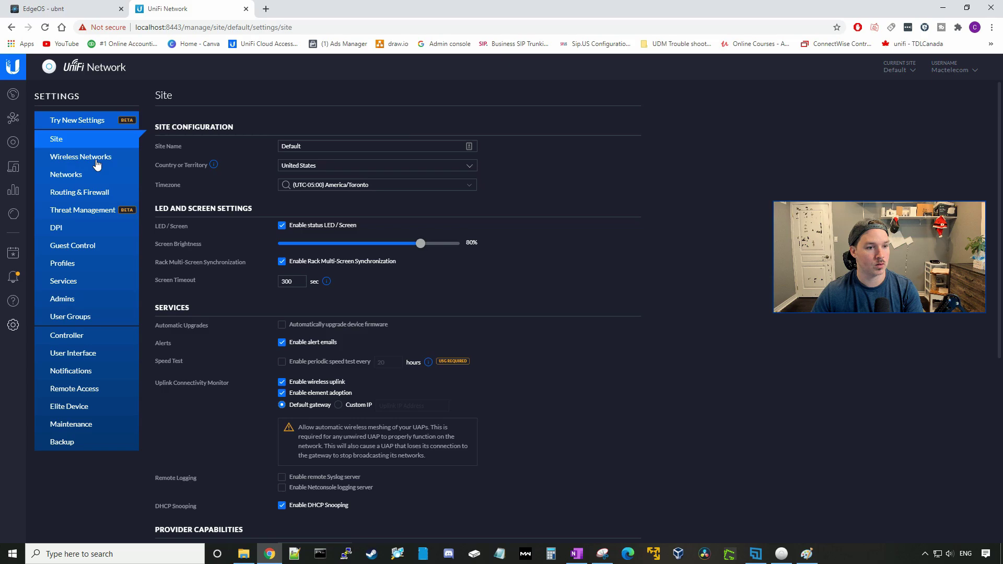
pyautogui.click(84, 176)
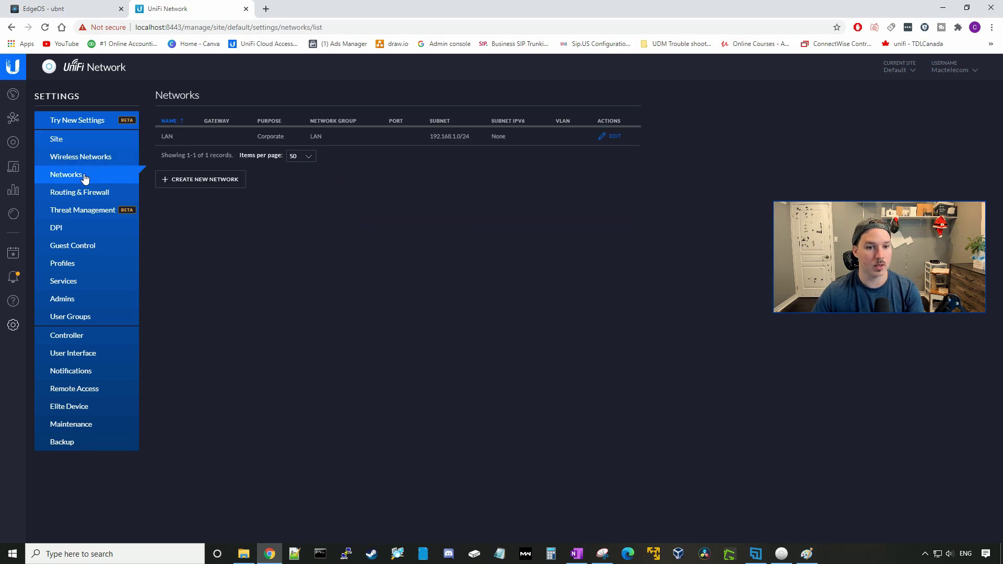
pyautogui.click(189, 181)
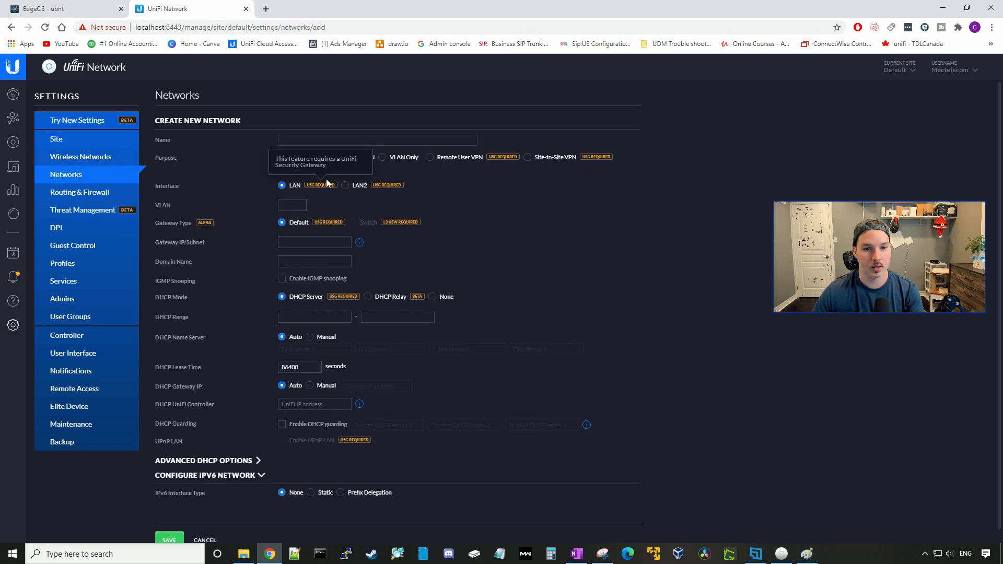
pyautogui.click(383, 157)
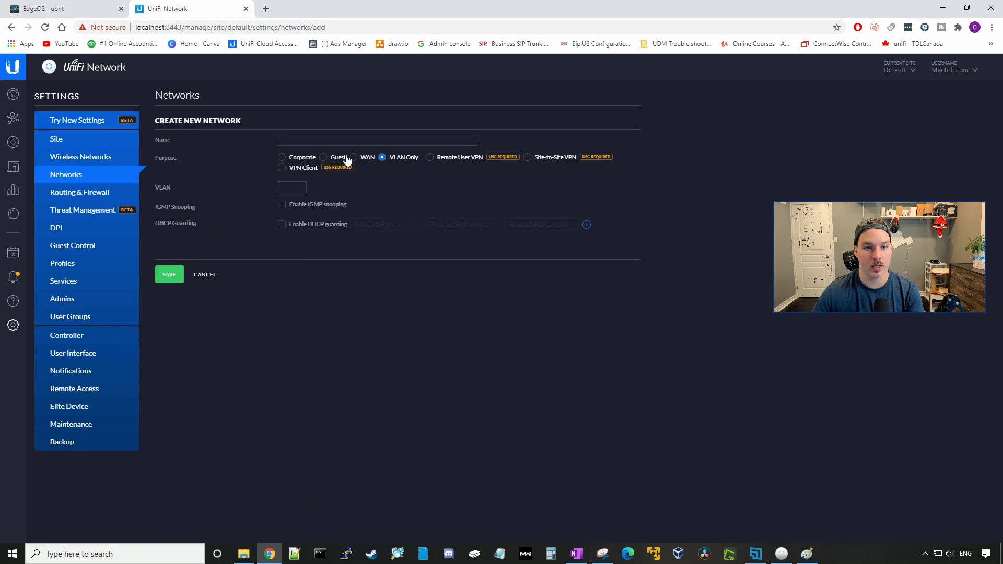
pyautogui.click(317, 141)
pyautogui.write('Data vla')
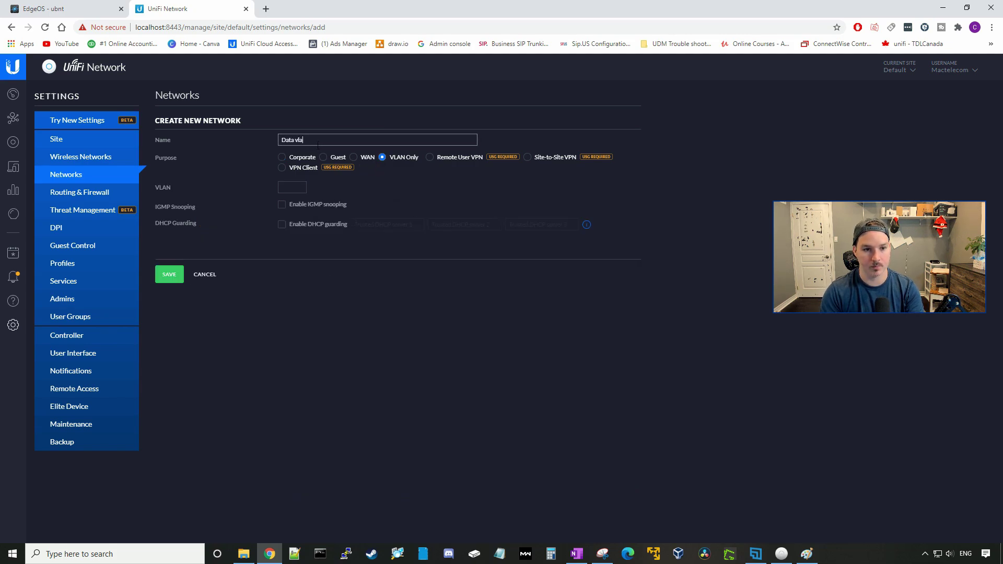
pyautogui.write('n')
pyautogui.click(292, 187)
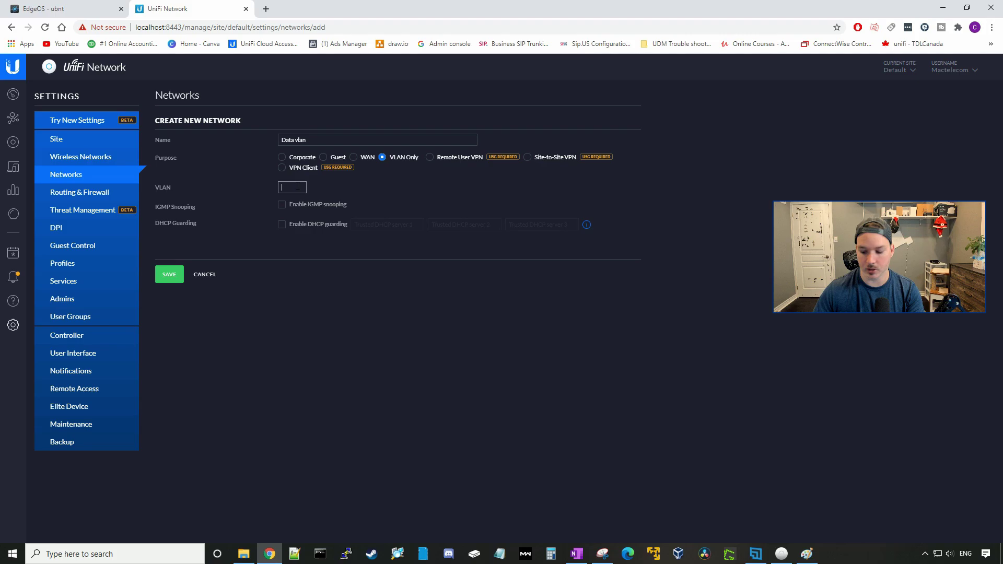
pyautogui.write('10')
pyautogui.click(180, 277)
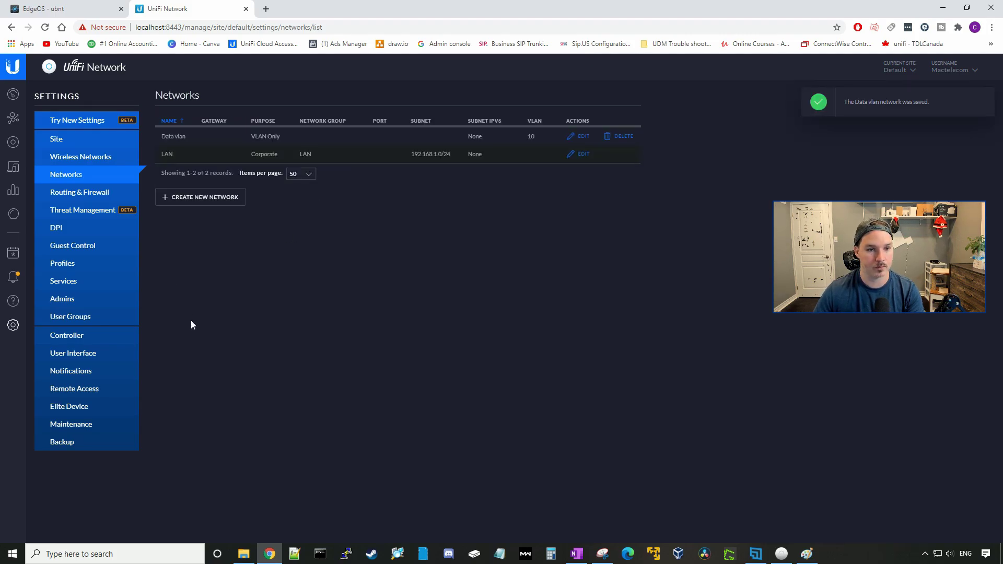
# Step: Create a second VLAN-only network 'Voice Vlan' with VLAN ID 20
pyautogui.click(205, 197)
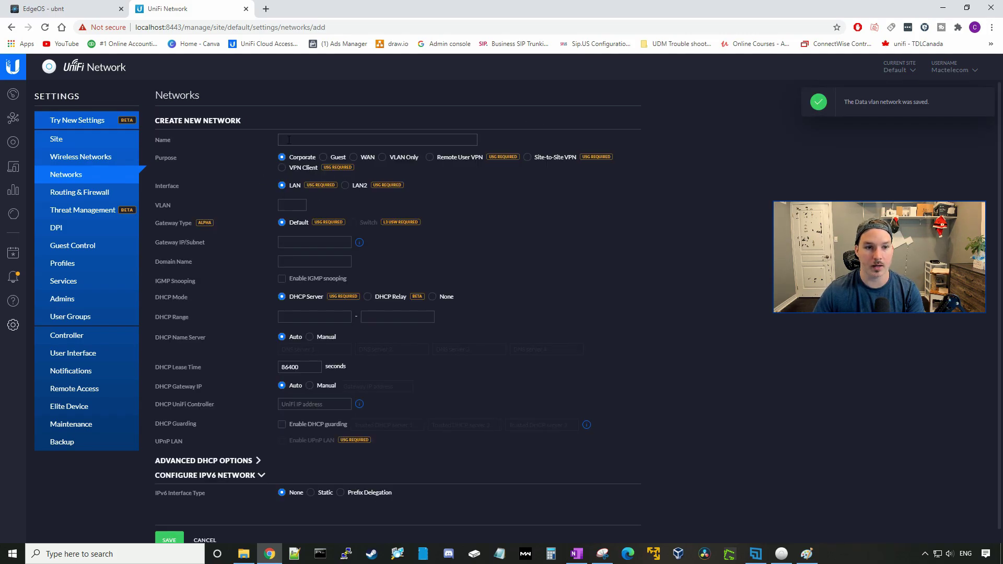
pyautogui.click(387, 157)
pyautogui.click(315, 140)
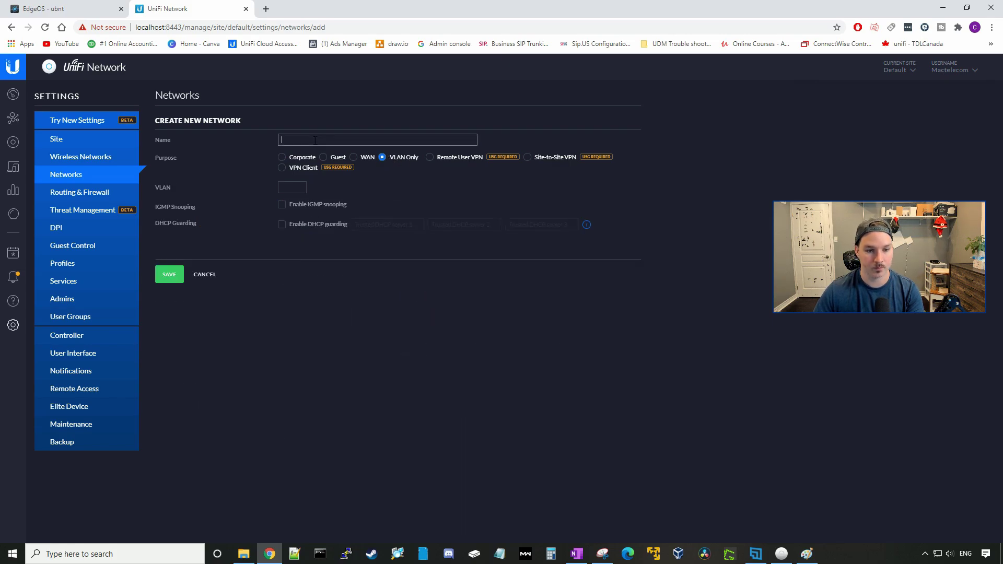
pyautogui.write('Voice Vlan')
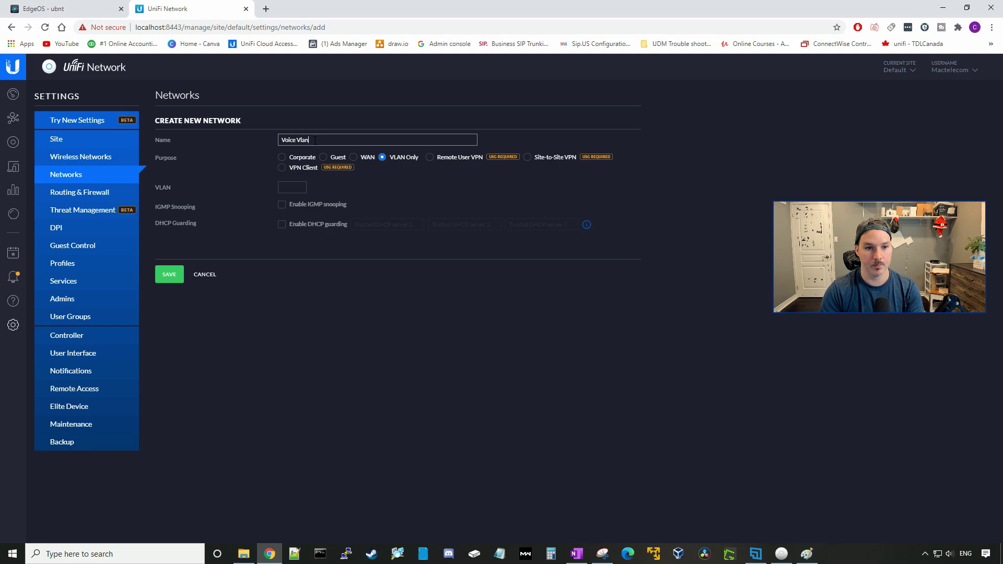
pyautogui.click(291, 187)
pyautogui.write('20')
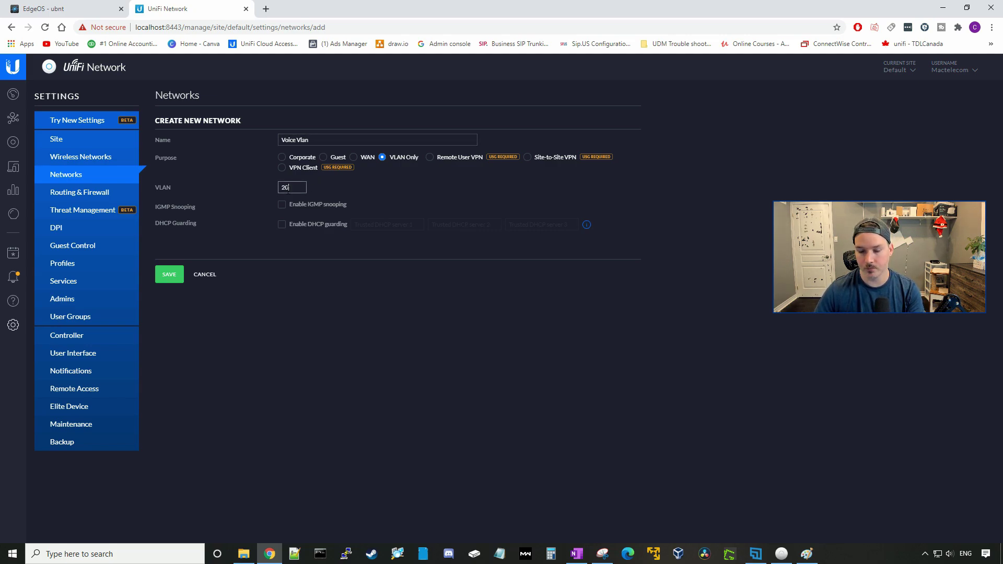
pyautogui.click(168, 275)
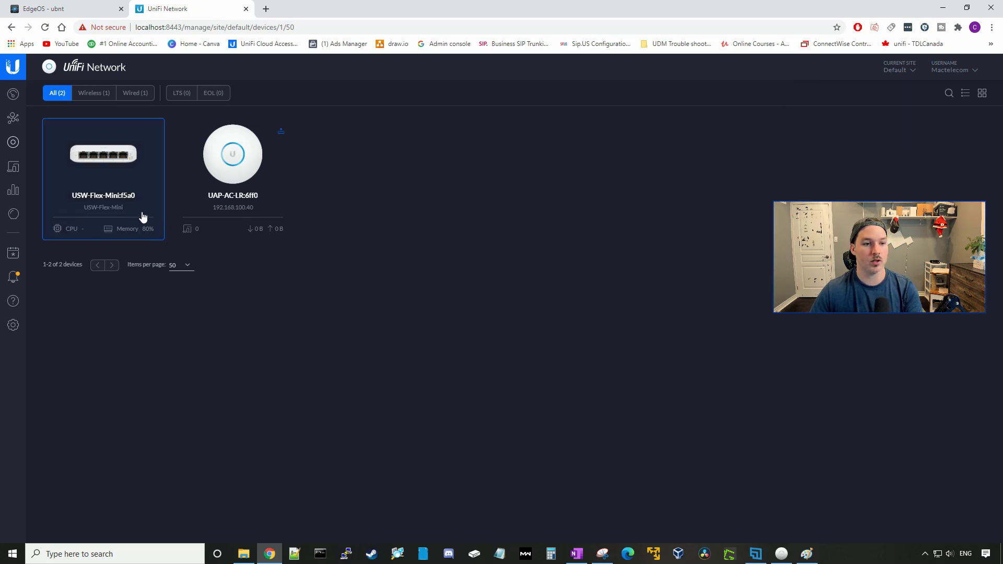
# Step: Set the USW-Flex-Mini's Port 2 switch port profile to Data vlan (10) and apply
pyautogui.click(120, 172)
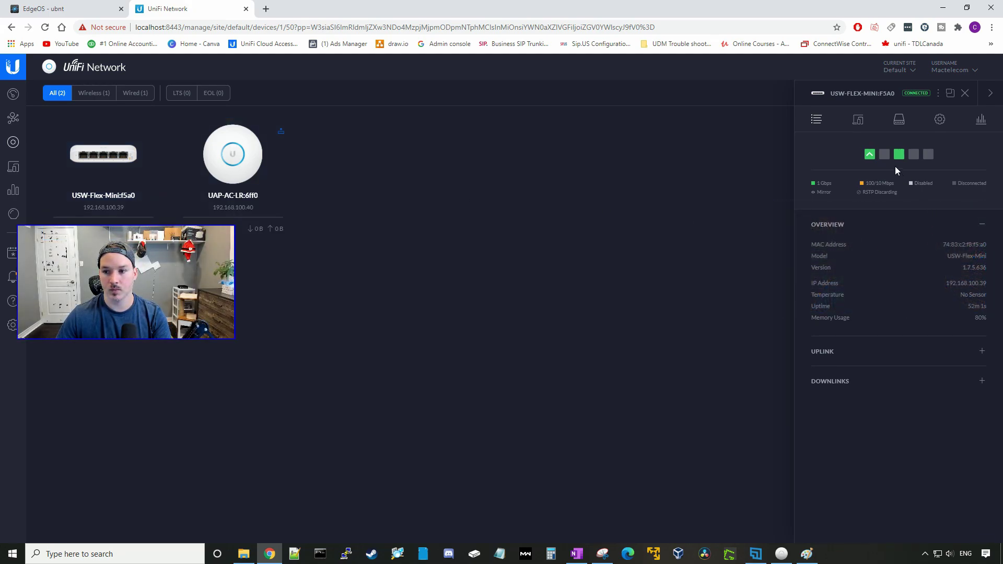
pyautogui.click(885, 154)
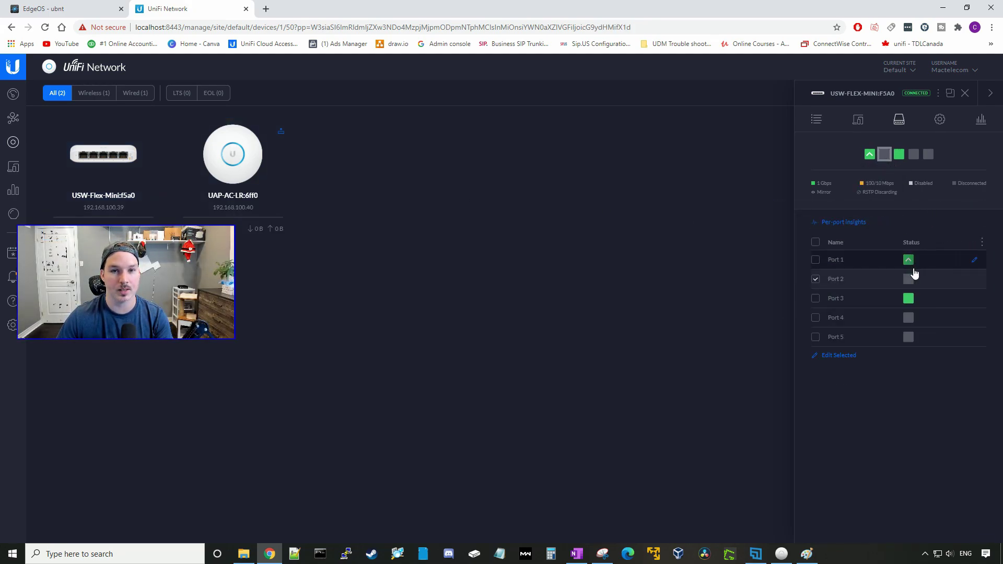
pyautogui.click(974, 282)
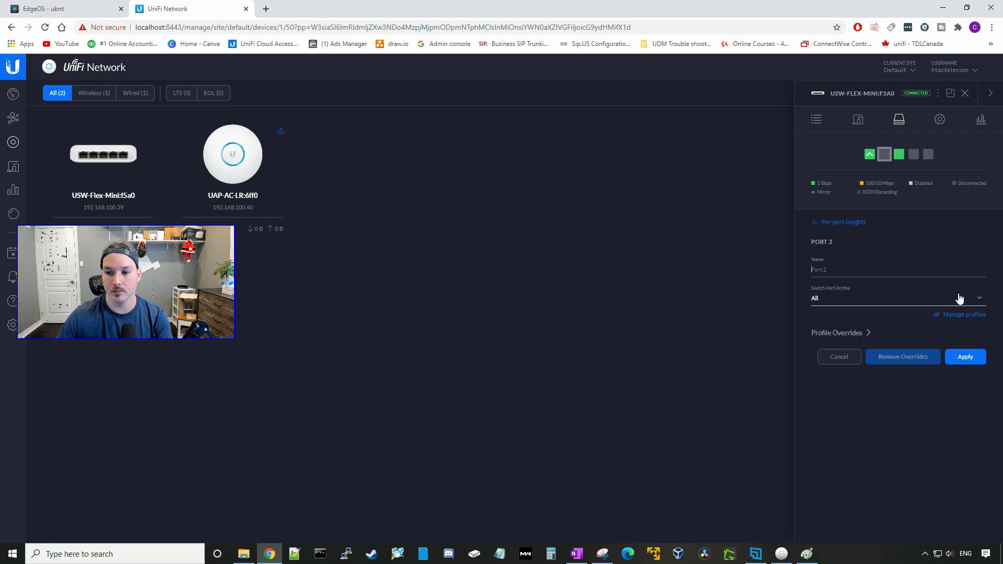
pyautogui.click(842, 302)
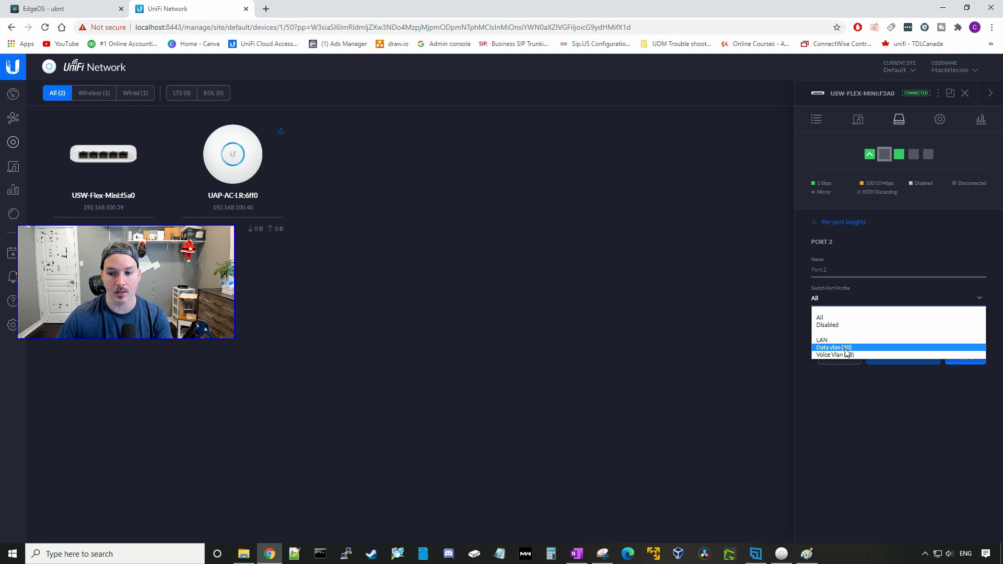
pyautogui.click(847, 349)
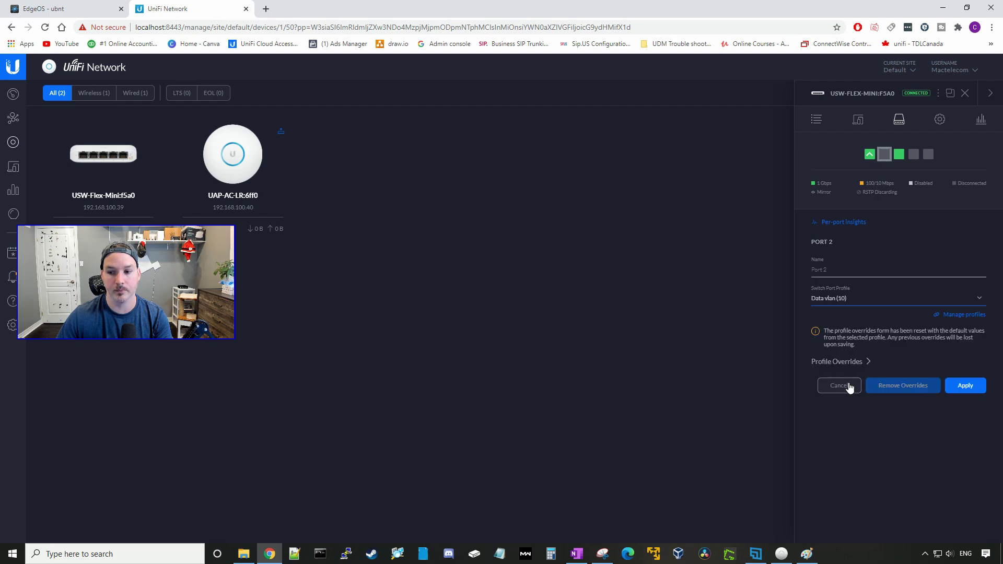
pyautogui.click(960, 387)
# Step: Run ipconfig and check that the Ethernet IPv4 address is still 192.168.100.38
pyautogui.hotkey('alt', 'Tab')
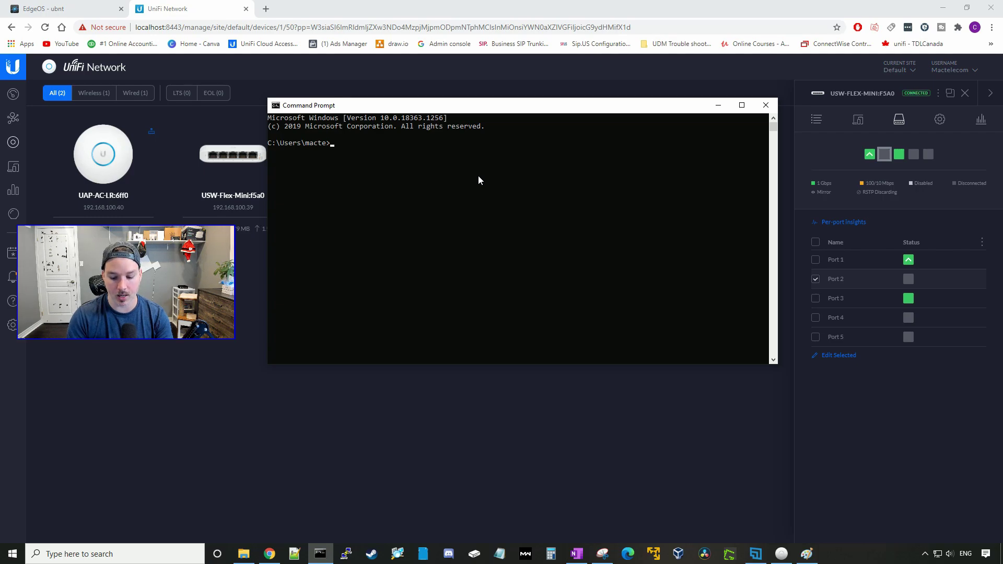
pyautogui.write('ipconfig')
pyautogui.press('Return')
pyautogui.scroll(15, 479, 175)
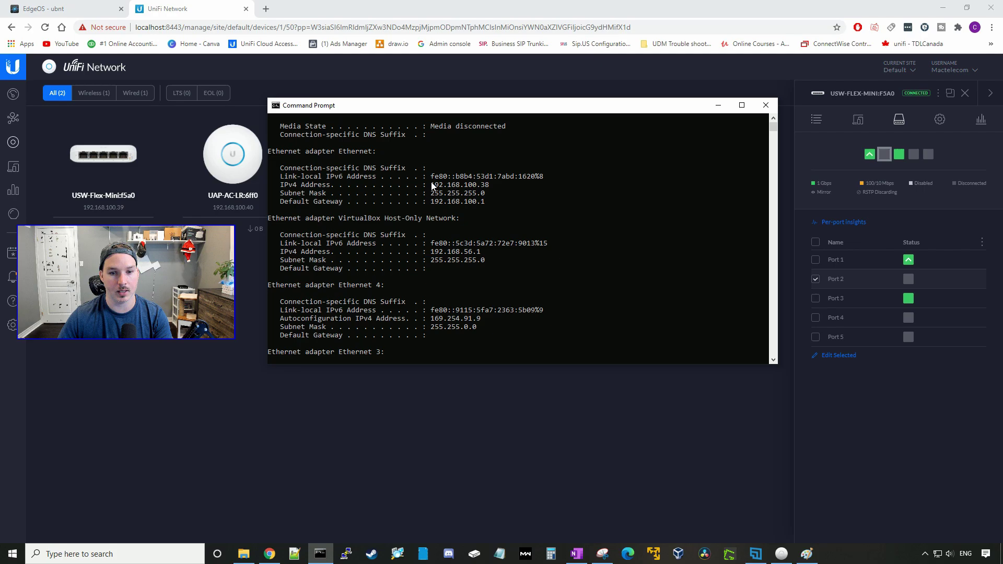
pyautogui.moveTo(432, 185); pyautogui.dragTo(462, 190)
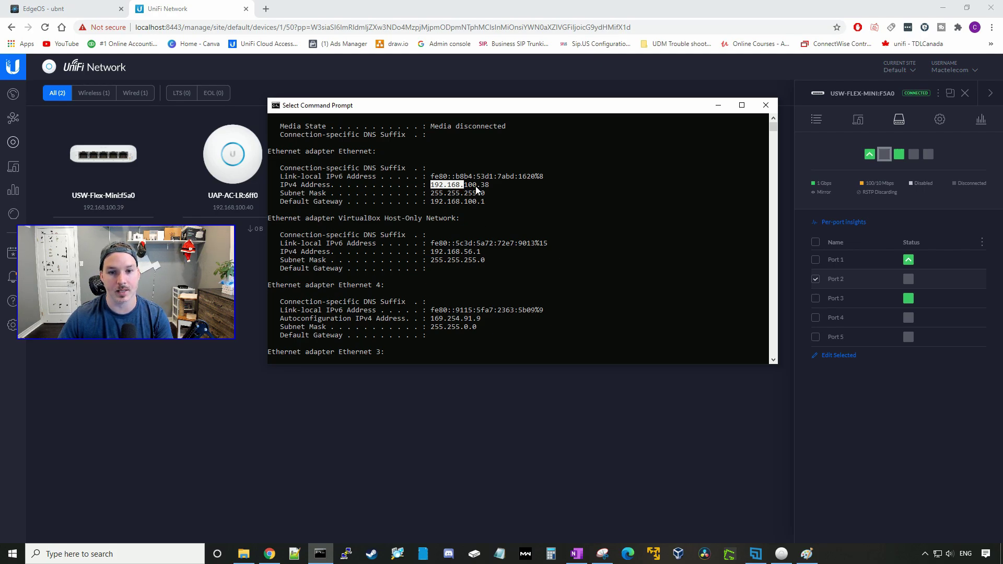
pyautogui.click(503, 209)
pyautogui.moveTo(889, 152)
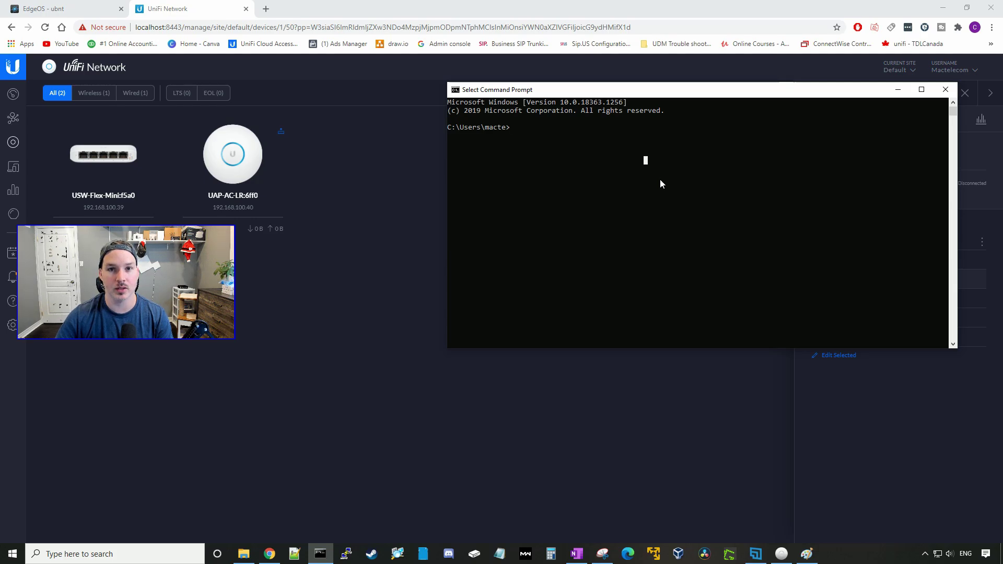
# Step: Rerun ipconfig, highlight the Ethernet address 192.168.10.10, then close Command Prompt
pyautogui.press('Escape')
pyautogui.write('ipconfig')
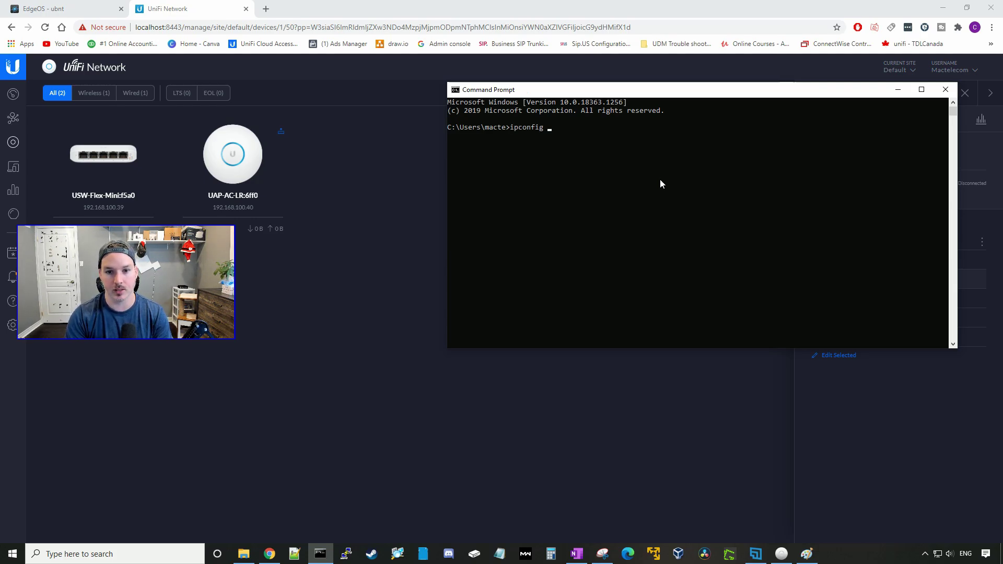
pyautogui.press('Return')
pyautogui.scroll(10, 661, 181)
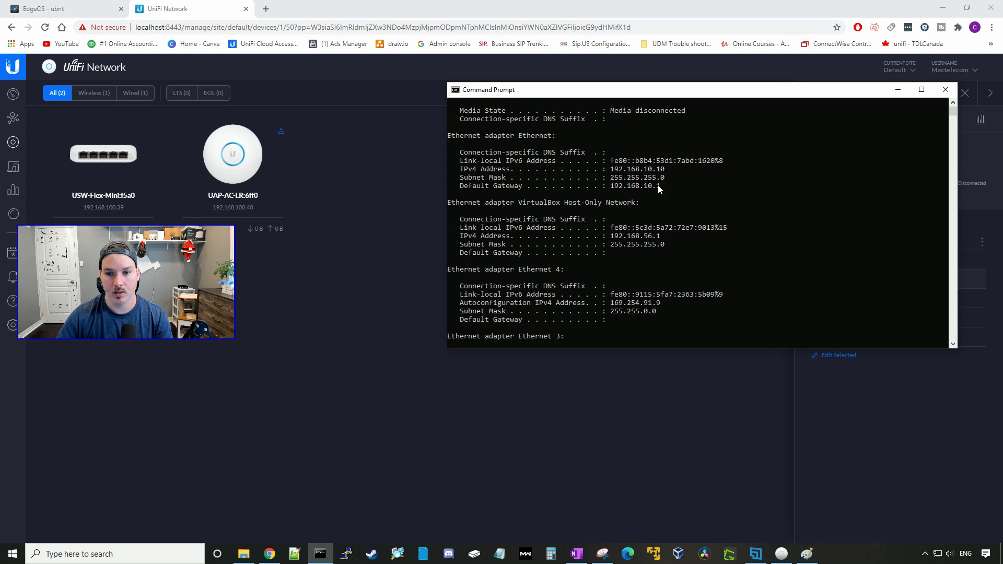
pyautogui.moveTo(608, 169); pyautogui.dragTo(653, 170)
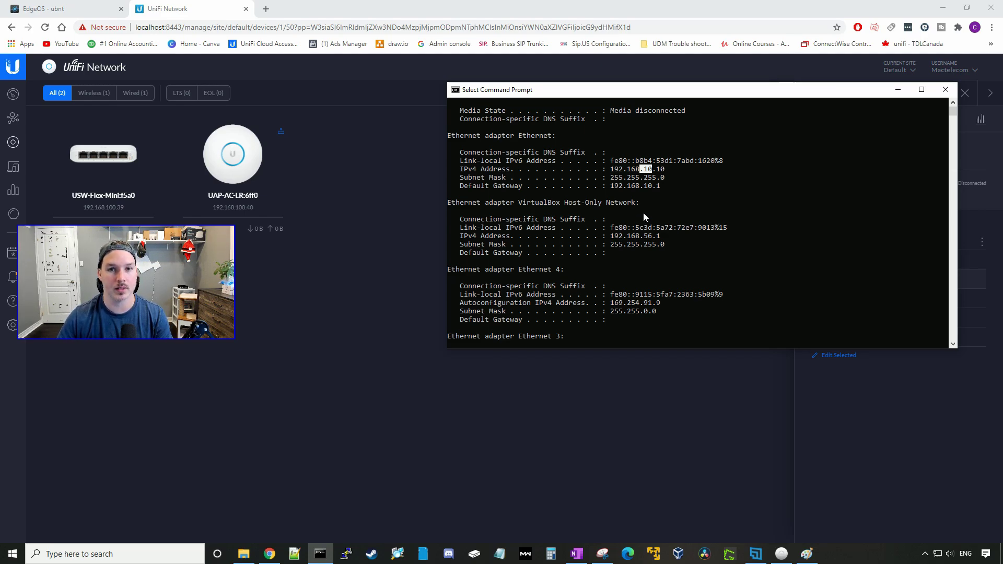
pyautogui.click(651, 171)
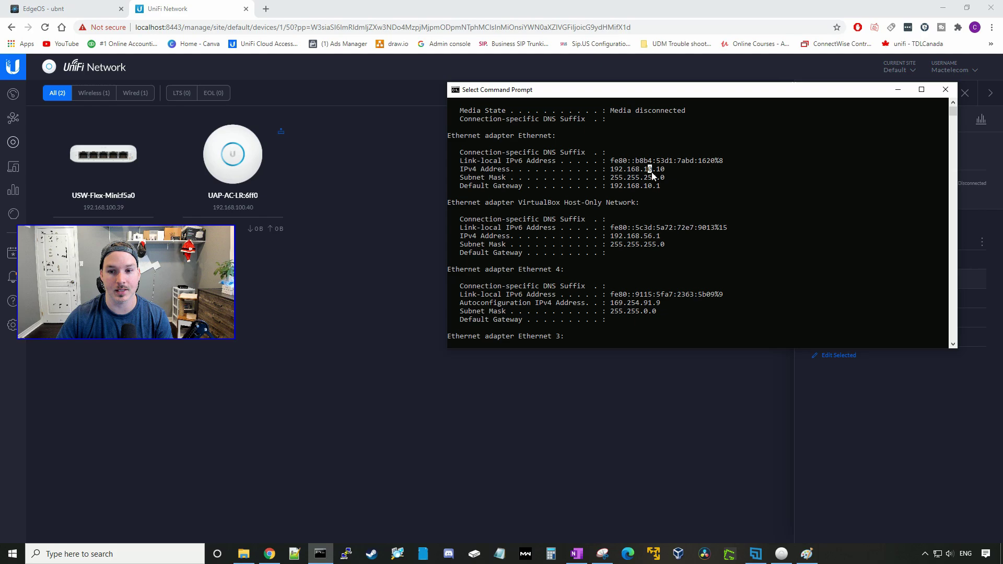
pyautogui.click(946, 90)
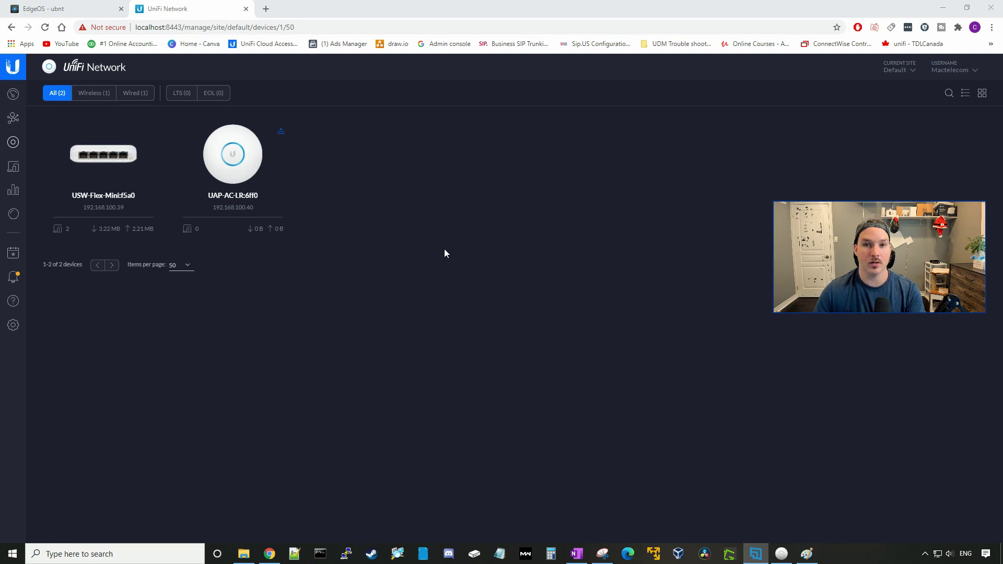
# Step: Create the WPA Personal wireless network 'Data vlan' with a security key, attached to the Data vlan network
pyautogui.click(14, 327)
pyautogui.click(87, 158)
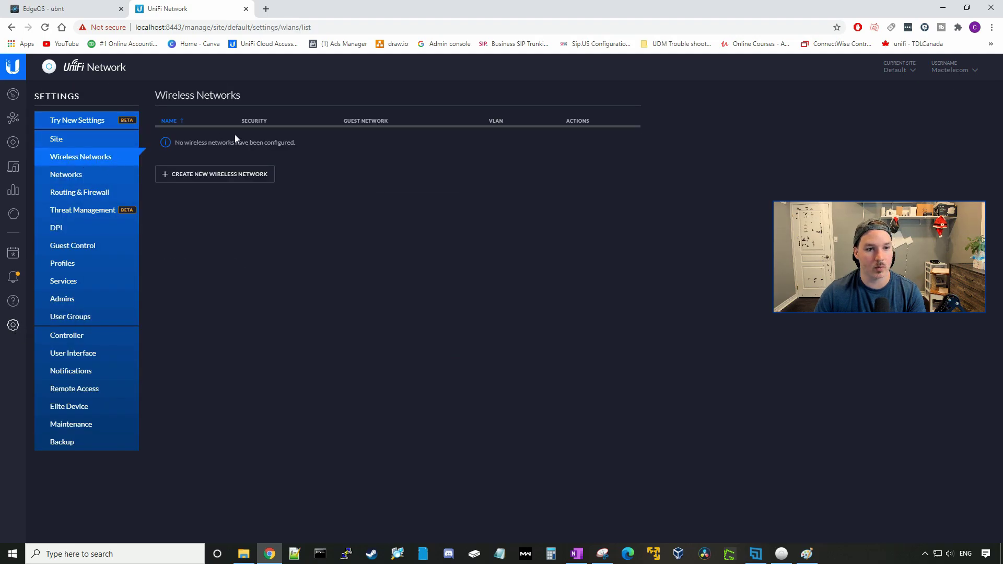
pyautogui.click(209, 177)
pyautogui.write('Data')
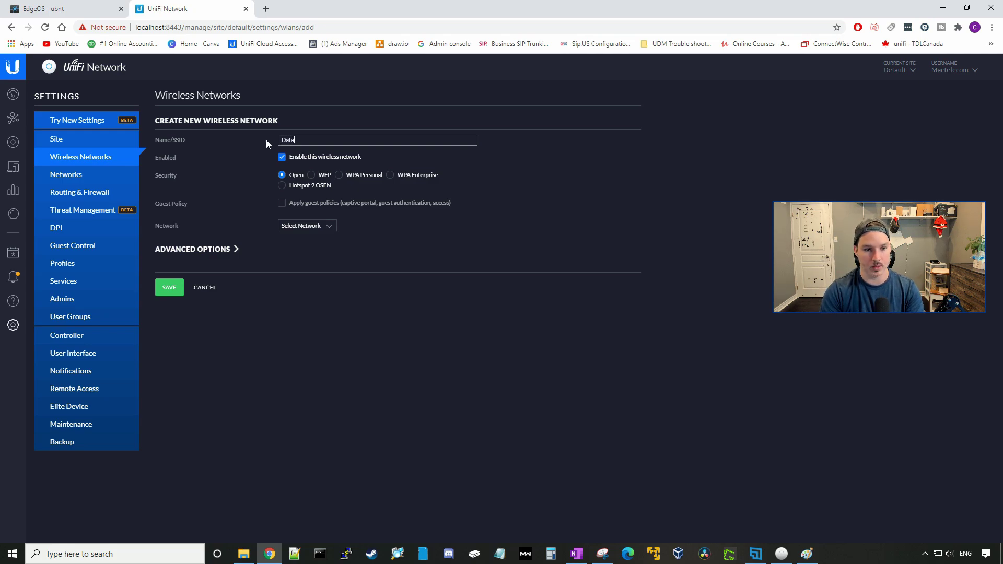
pyautogui.write(' vlan')
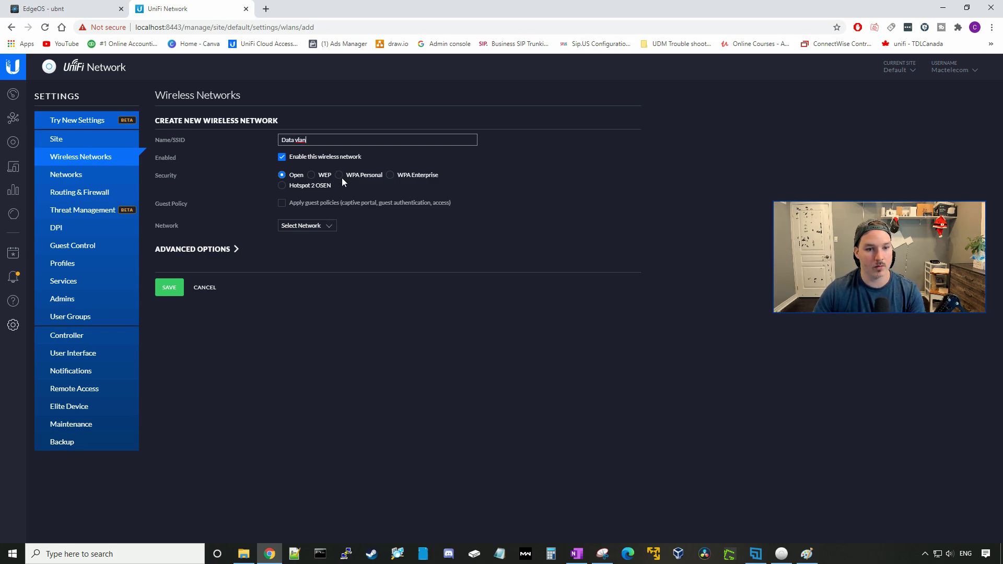
pyautogui.click(340, 175)
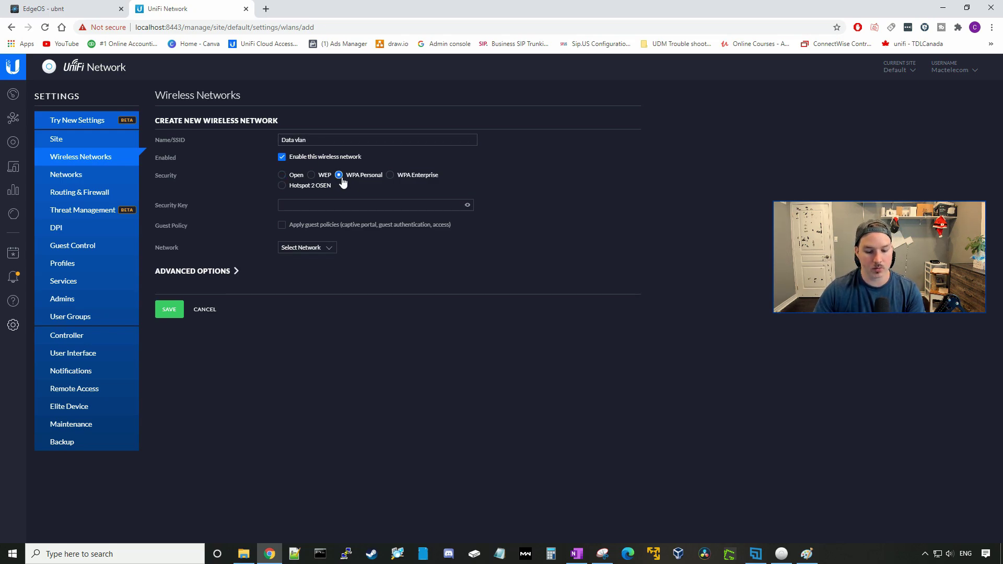
pyautogui.click(320, 201)
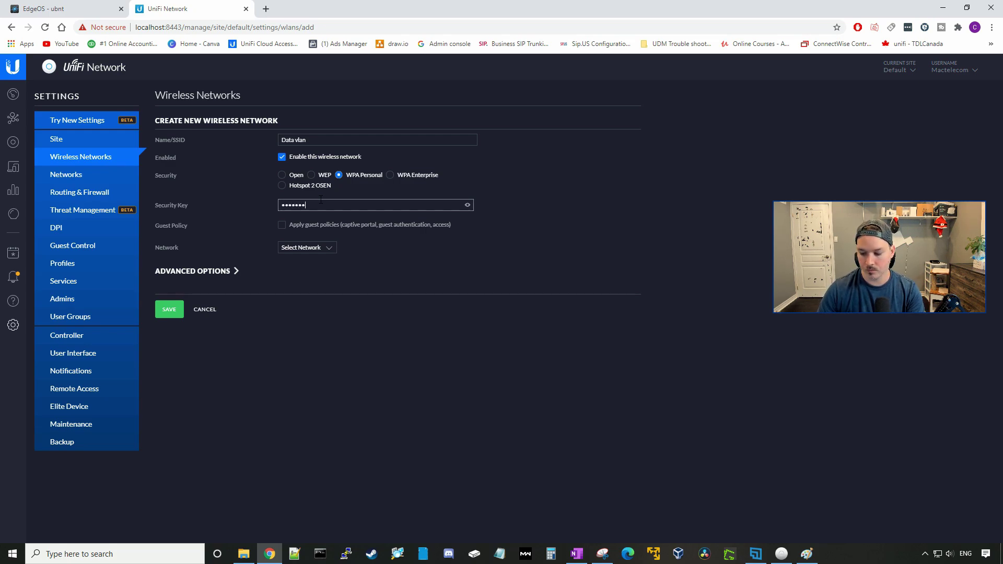
pyautogui.click(312, 253)
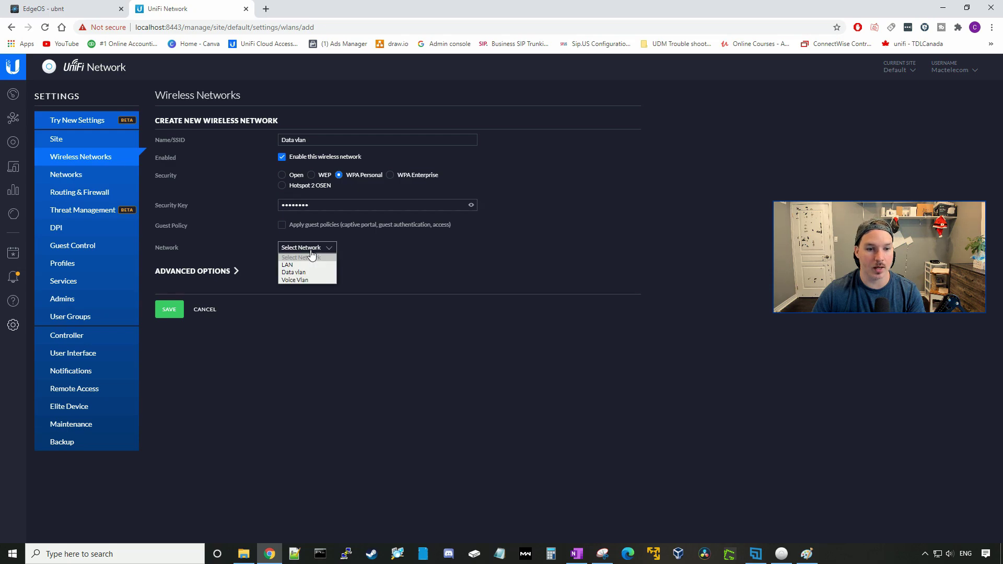
pyautogui.click(305, 272)
pyautogui.click(174, 318)
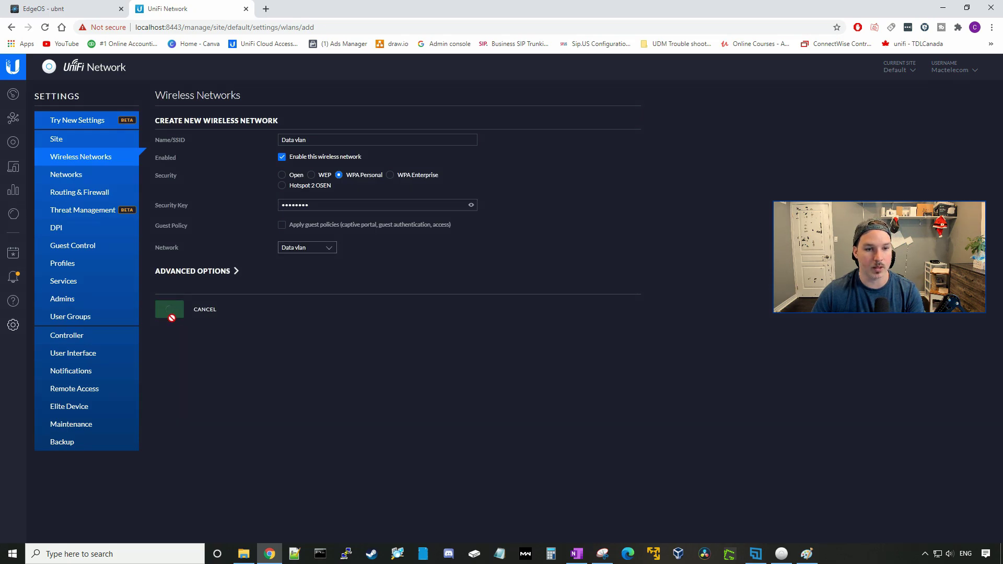
# Step: Create the WPA Personal wireless network 'Voice Vlan' with a security key, attached to the Voice Vlan network
pyautogui.click(219, 162)
pyautogui.click(291, 140)
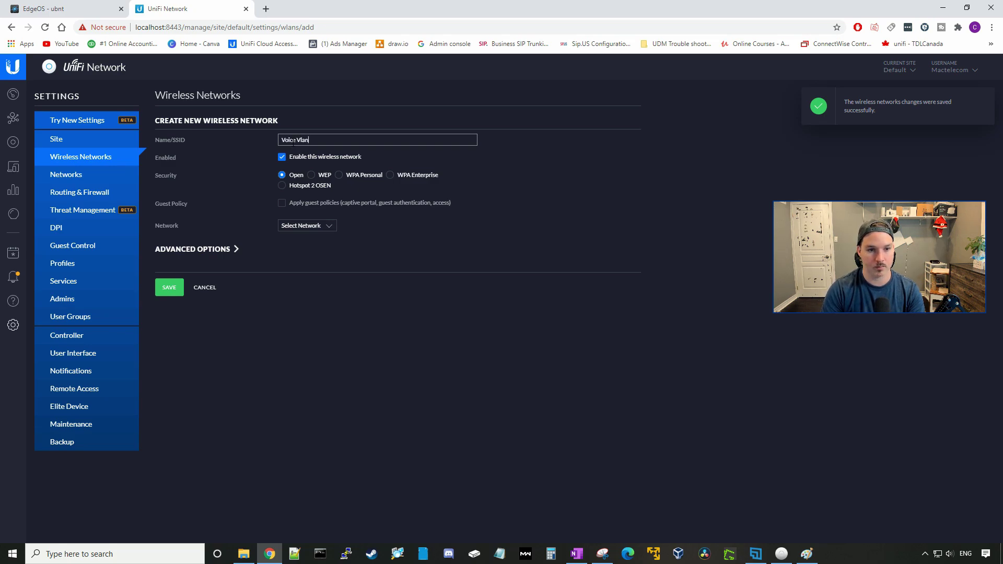
pyautogui.click(340, 176)
pyautogui.click(329, 205)
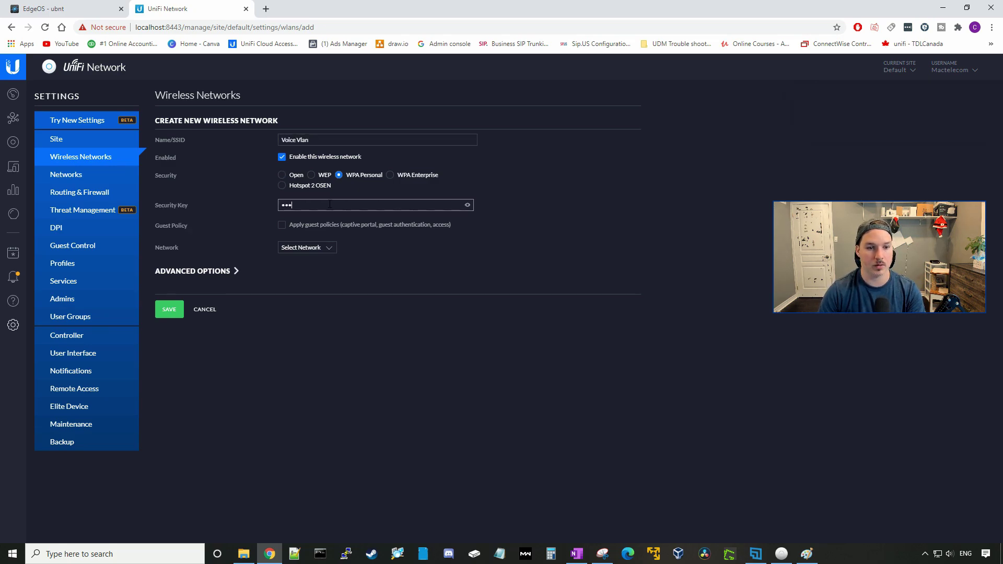
pyautogui.click(323, 247)
pyautogui.click(308, 280)
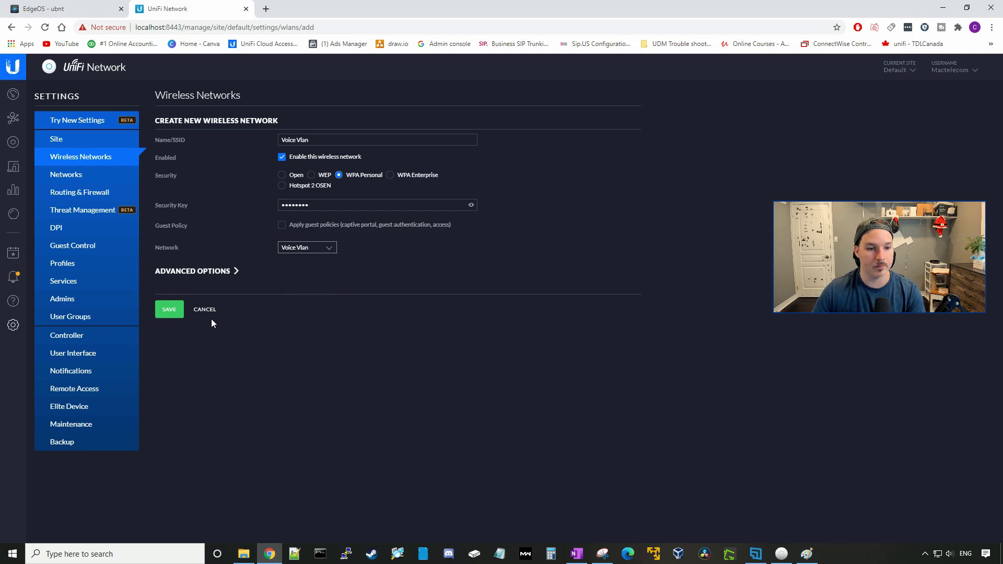
pyautogui.click(172, 314)
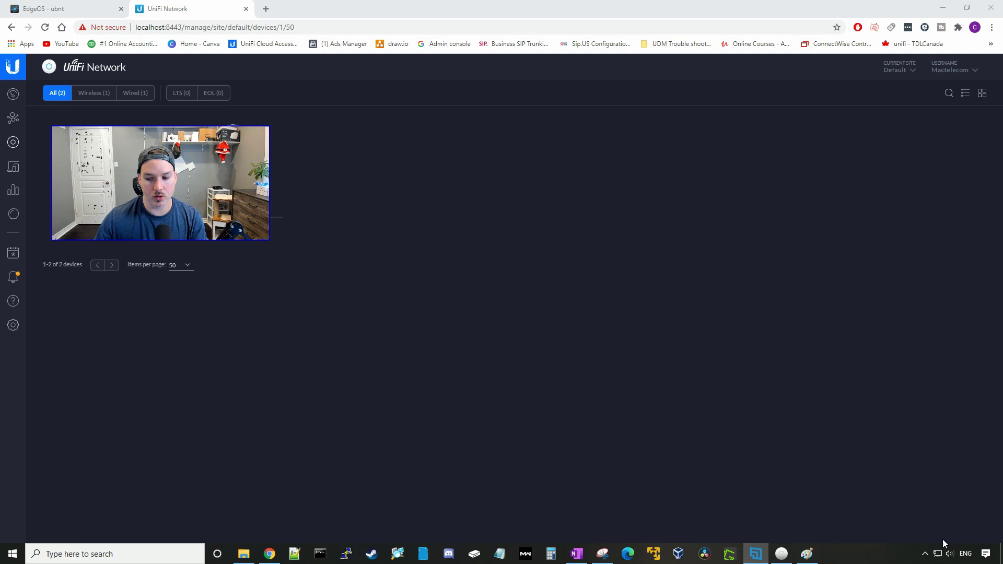
# Step: Join the PC to the 'Data vlan' Wi-Fi using its security key, choosing not to be discoverable
pyautogui.click(941, 553)
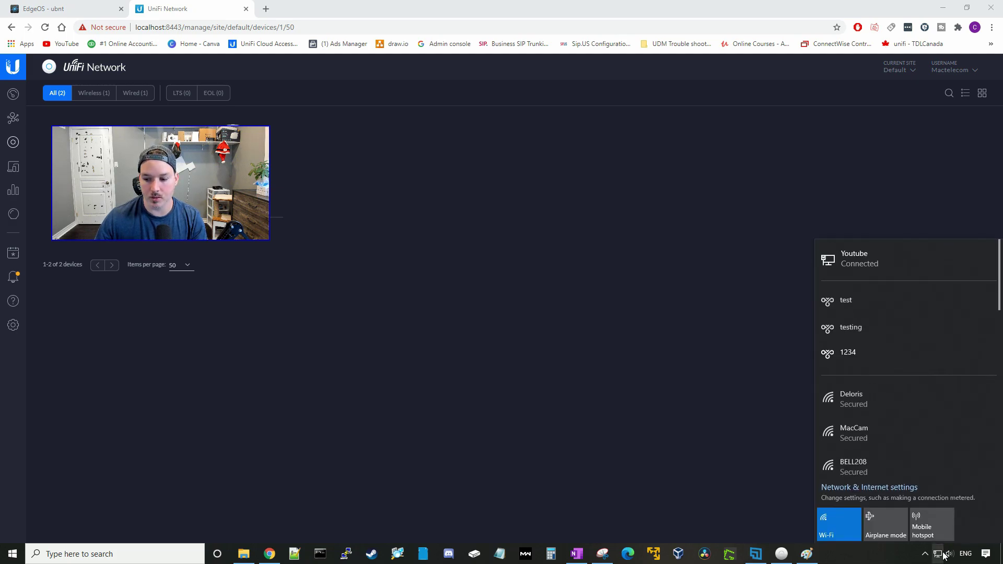
pyautogui.scroll(-3, 856, 415)
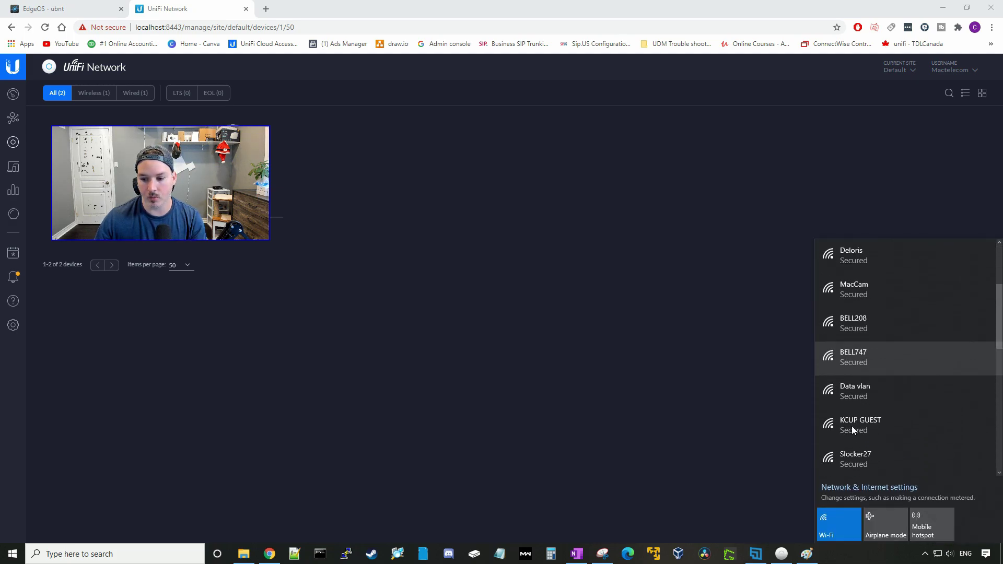
pyautogui.click(857, 398)
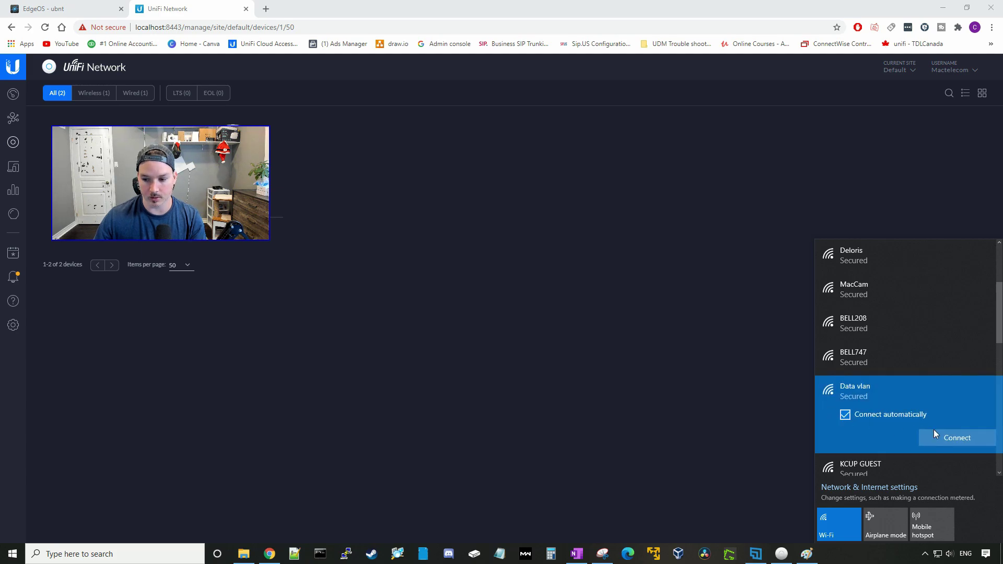
pyautogui.click(957, 440)
pyautogui.write('•')
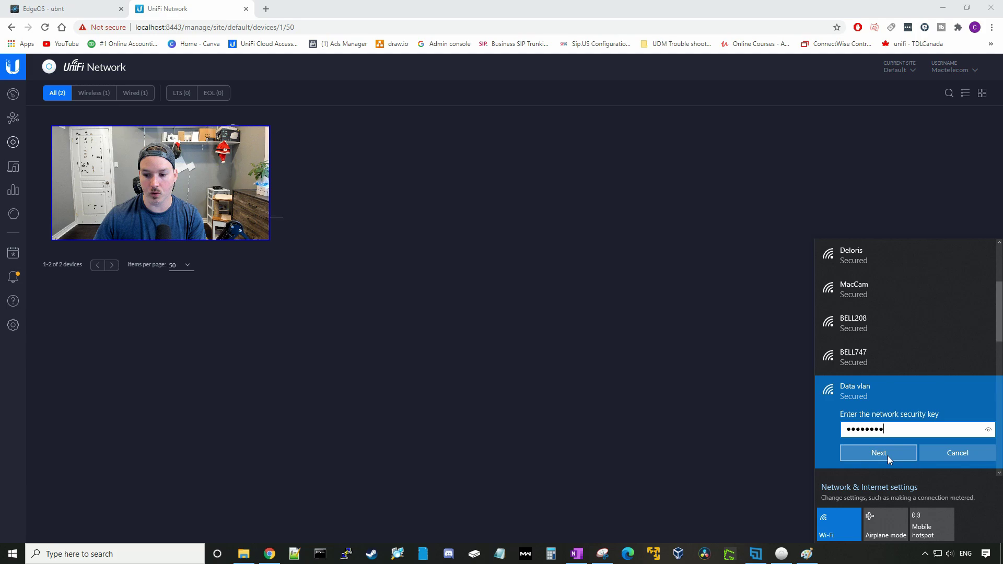
pyautogui.click(888, 455)
pyautogui.click(960, 461)
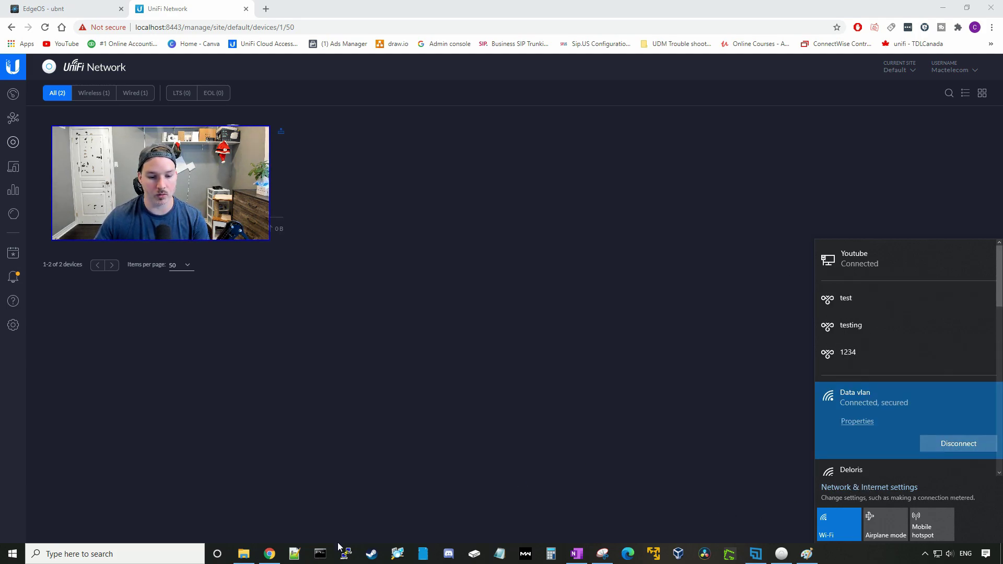
# Step: Run ipconfig and highlight the Wi-Fi 2 adapter's 192.168.10.11 address with gateway 192.168.10.1
pyautogui.moveTo(380, 66); pyautogui.dragTo(616, 74)
pyautogui.click(570, 128)
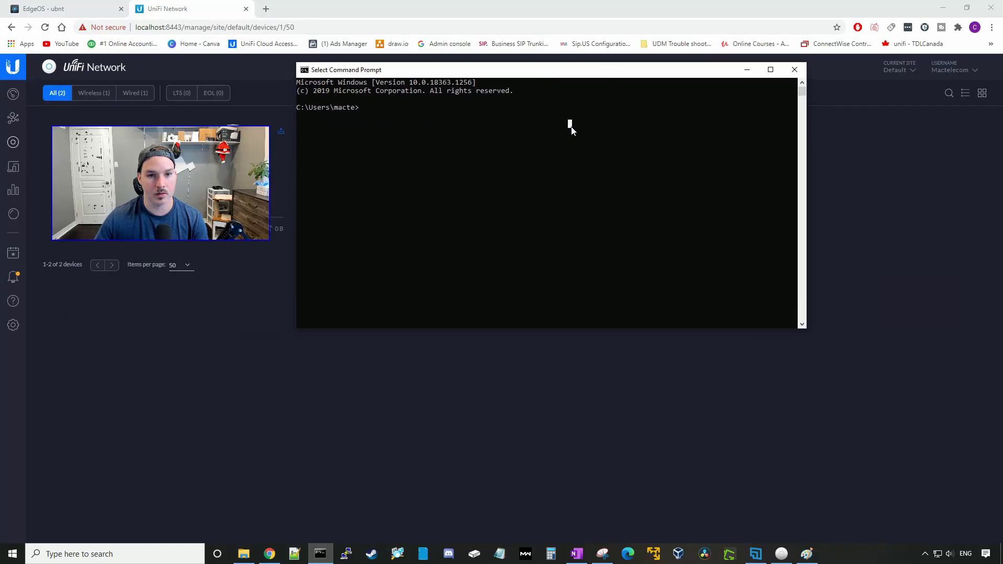
pyautogui.write('ipconfig')
pyautogui.press('Return')
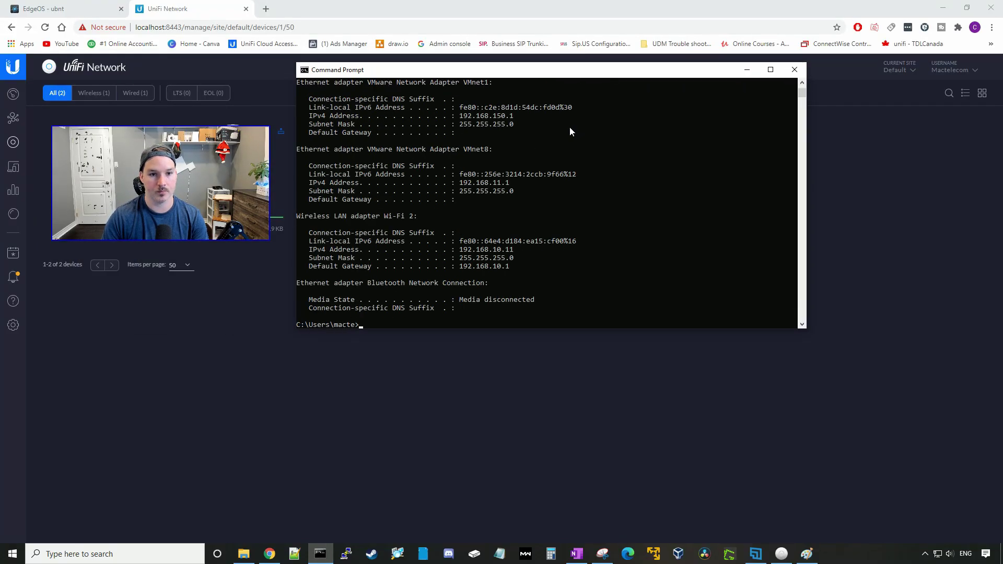
pyautogui.moveTo(299, 206); pyautogui.dragTo(543, 242)
pyautogui.moveTo(463, 249); pyautogui.dragTo(505, 250)
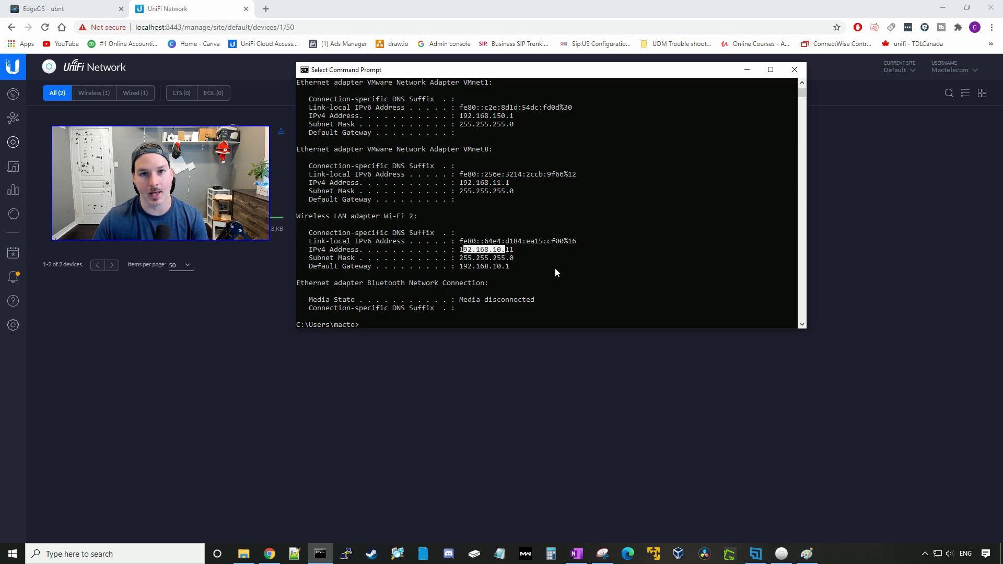